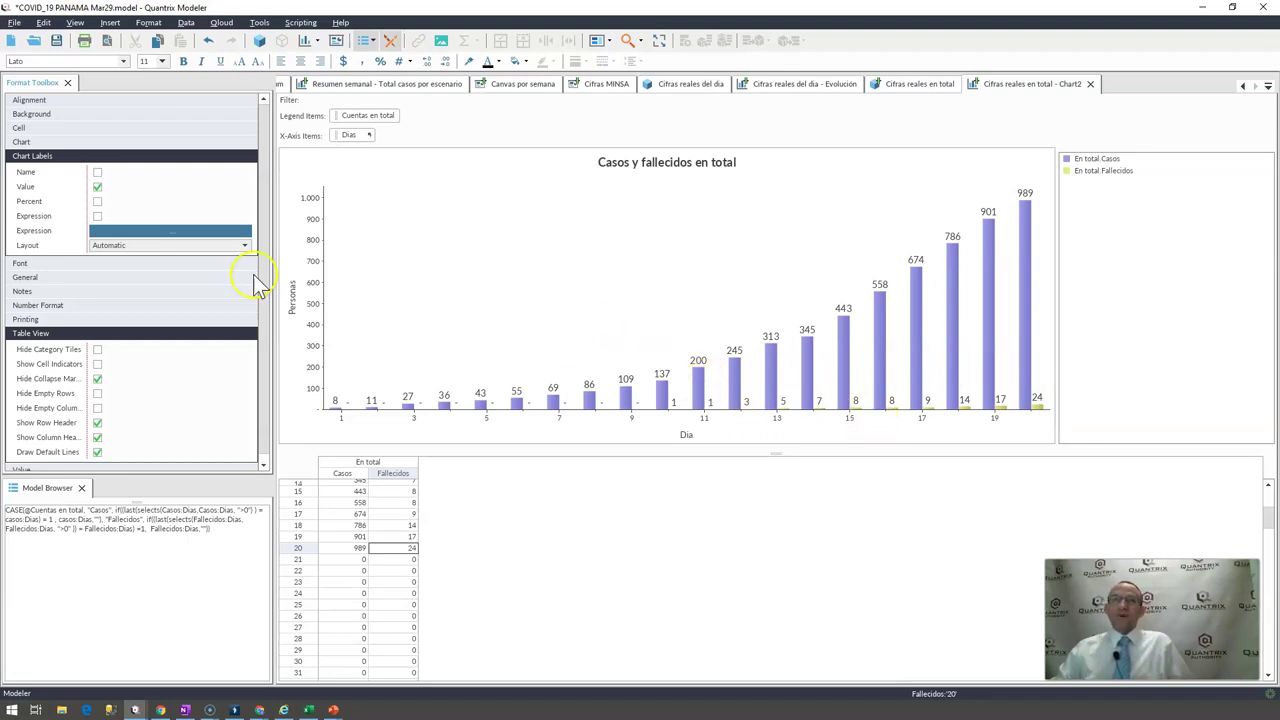
Turn off the numeric bar labels and enter the label expression selects(Casos:Dias, Casos:Dias, ">0")
click(97, 188)
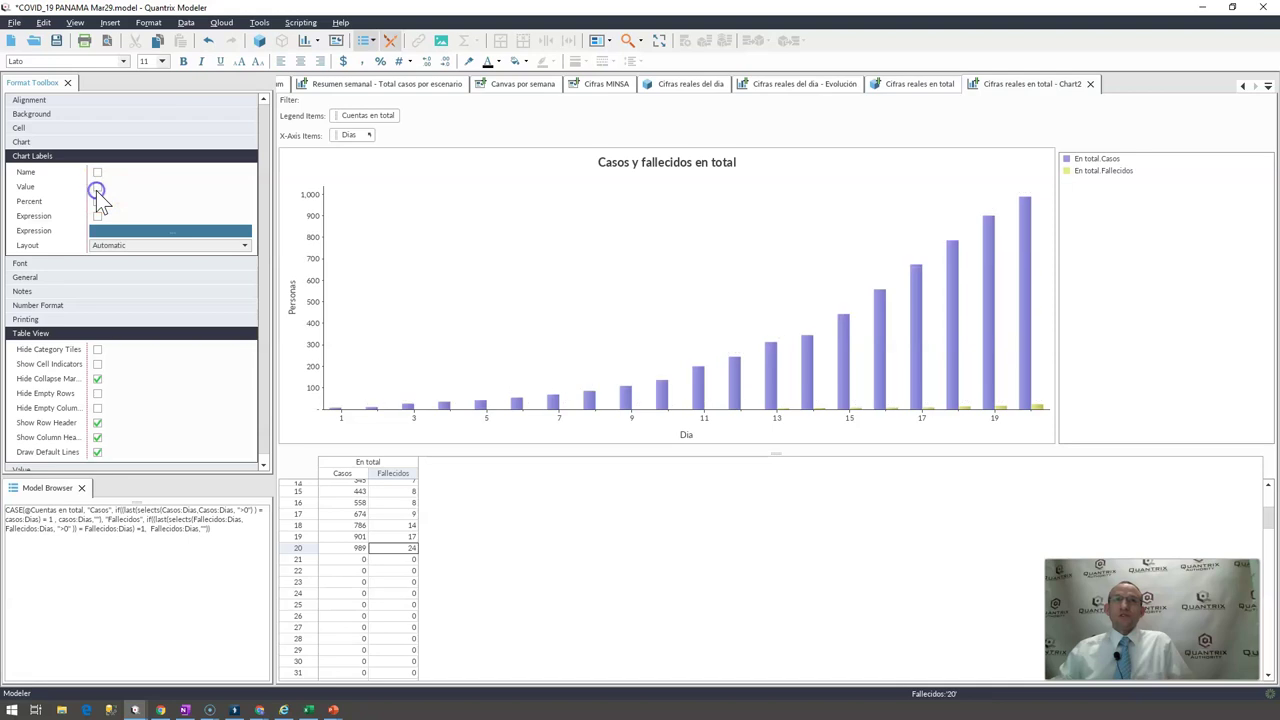
click(144, 235)
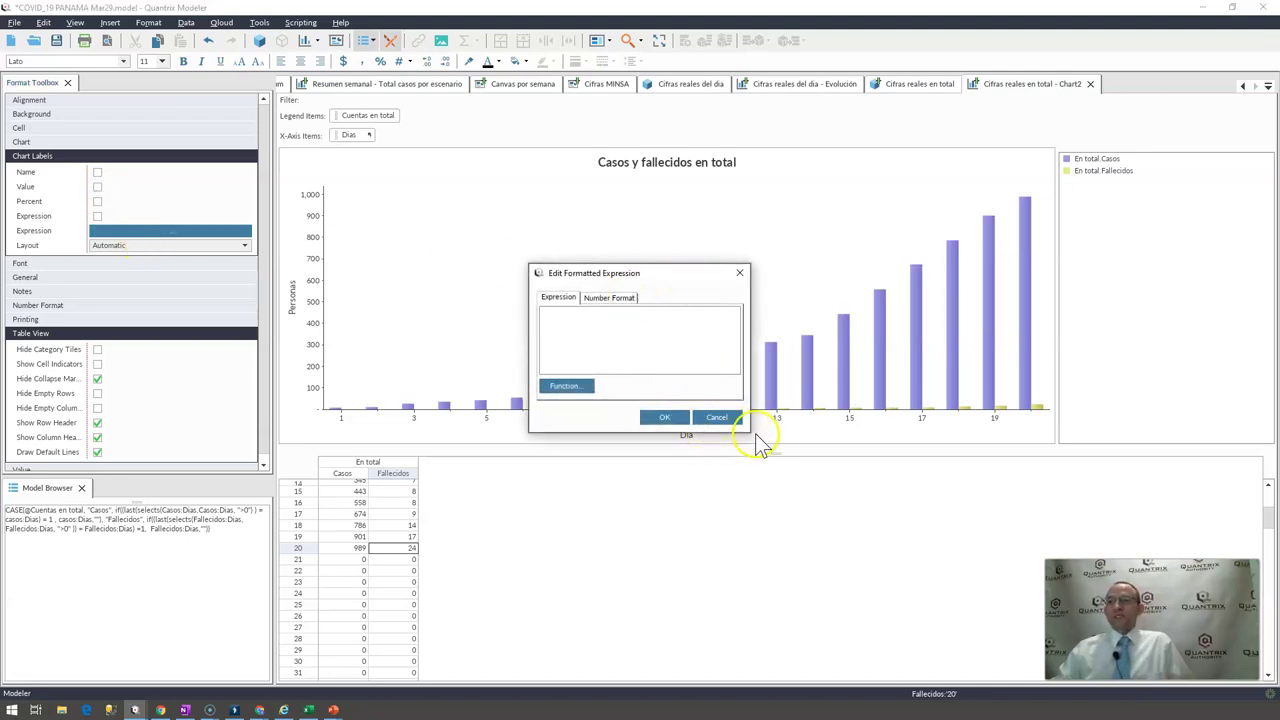
drag(749, 432, 1004, 605)
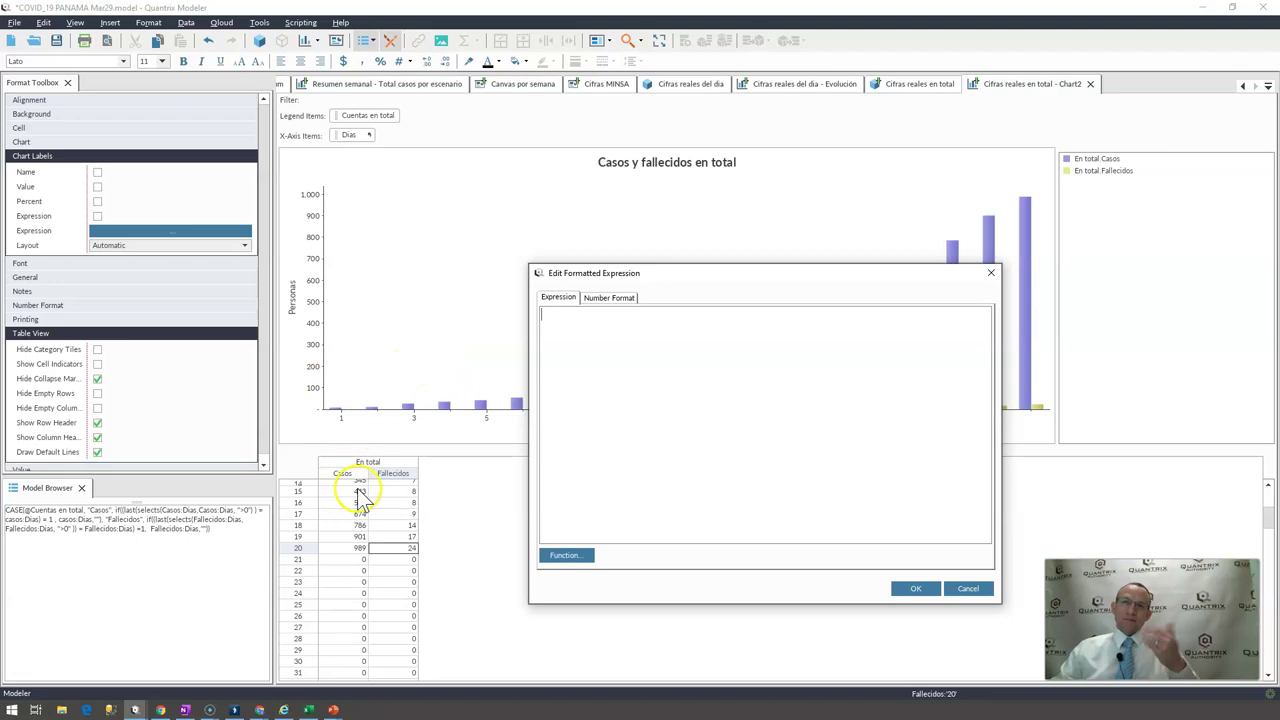
text(s)
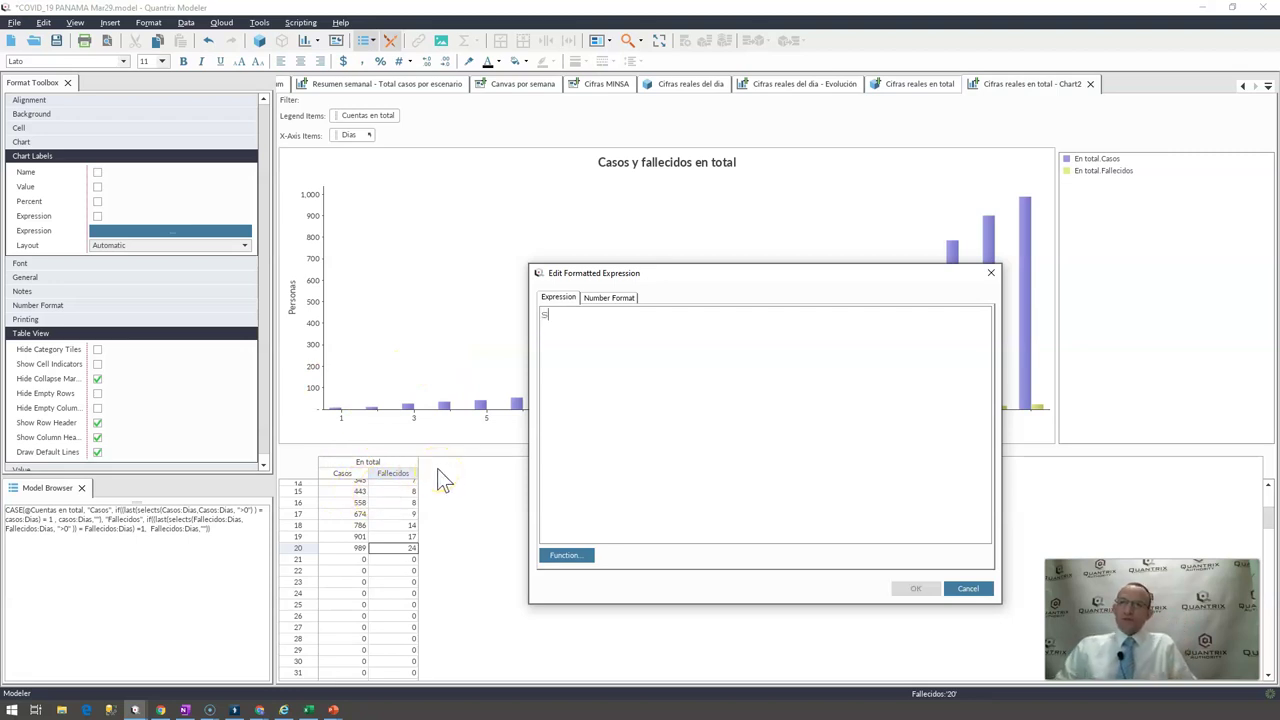
text(elects()
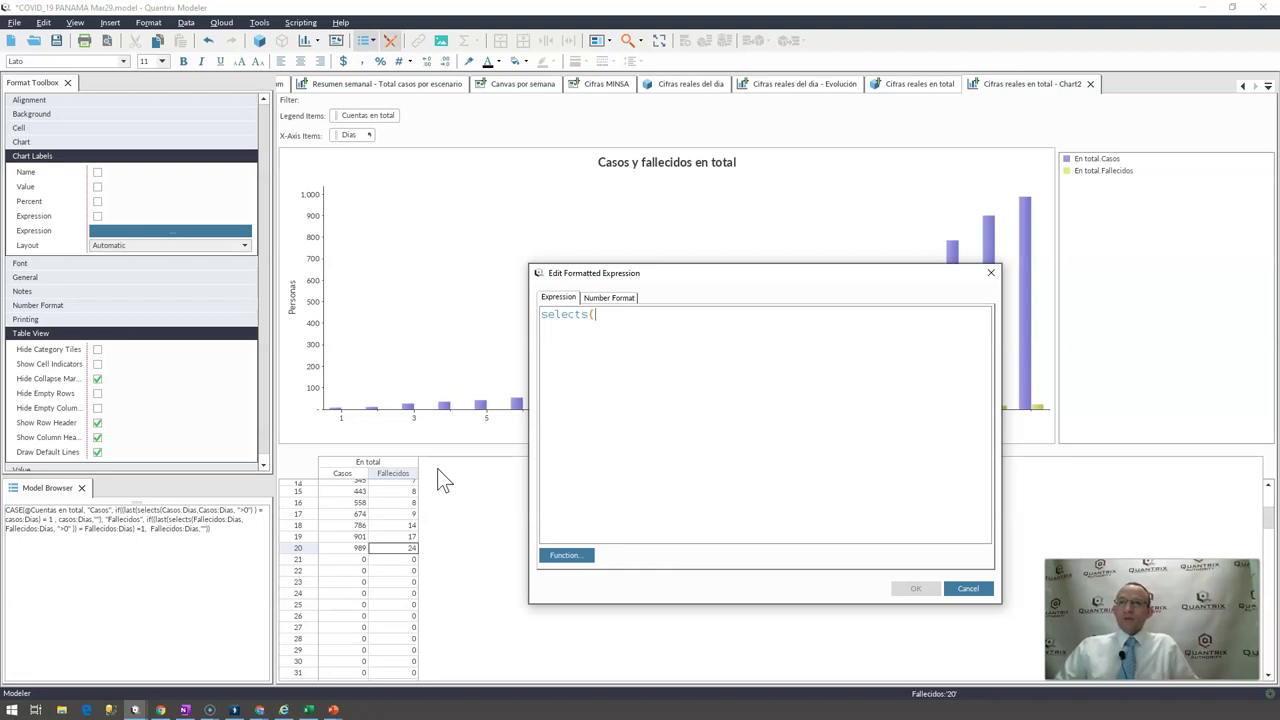
text(Cas)
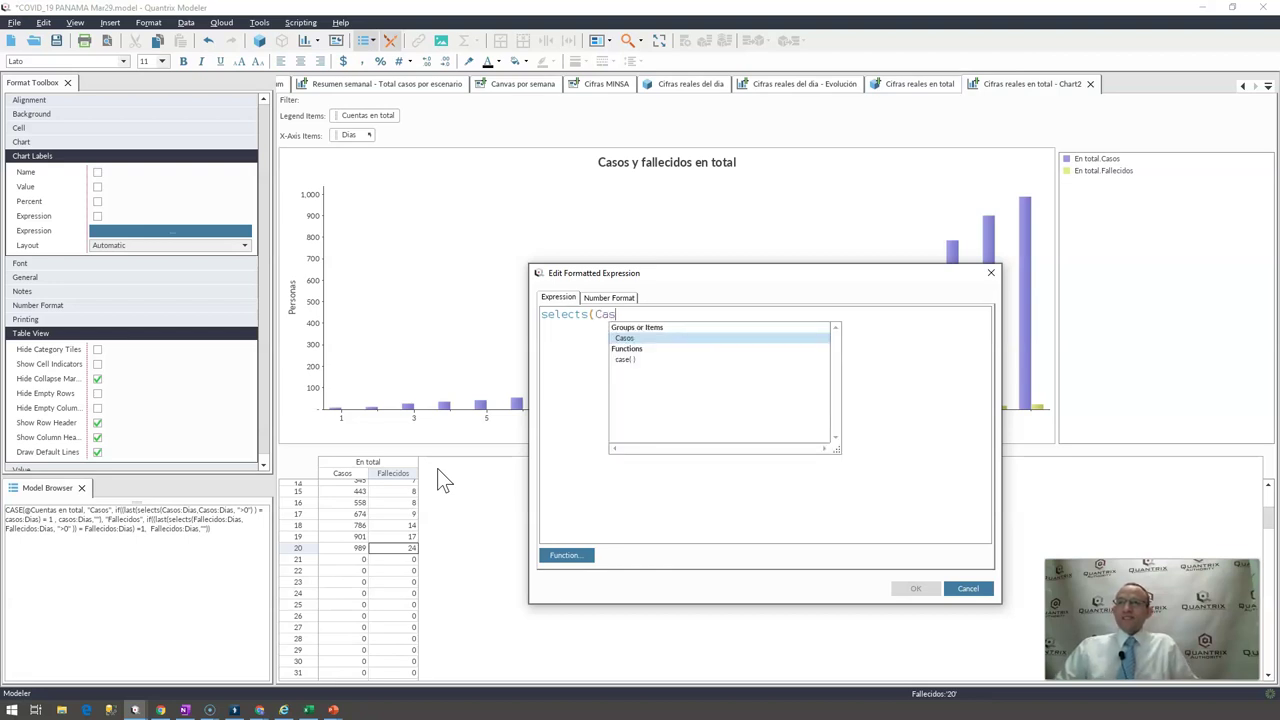
text(os:D)
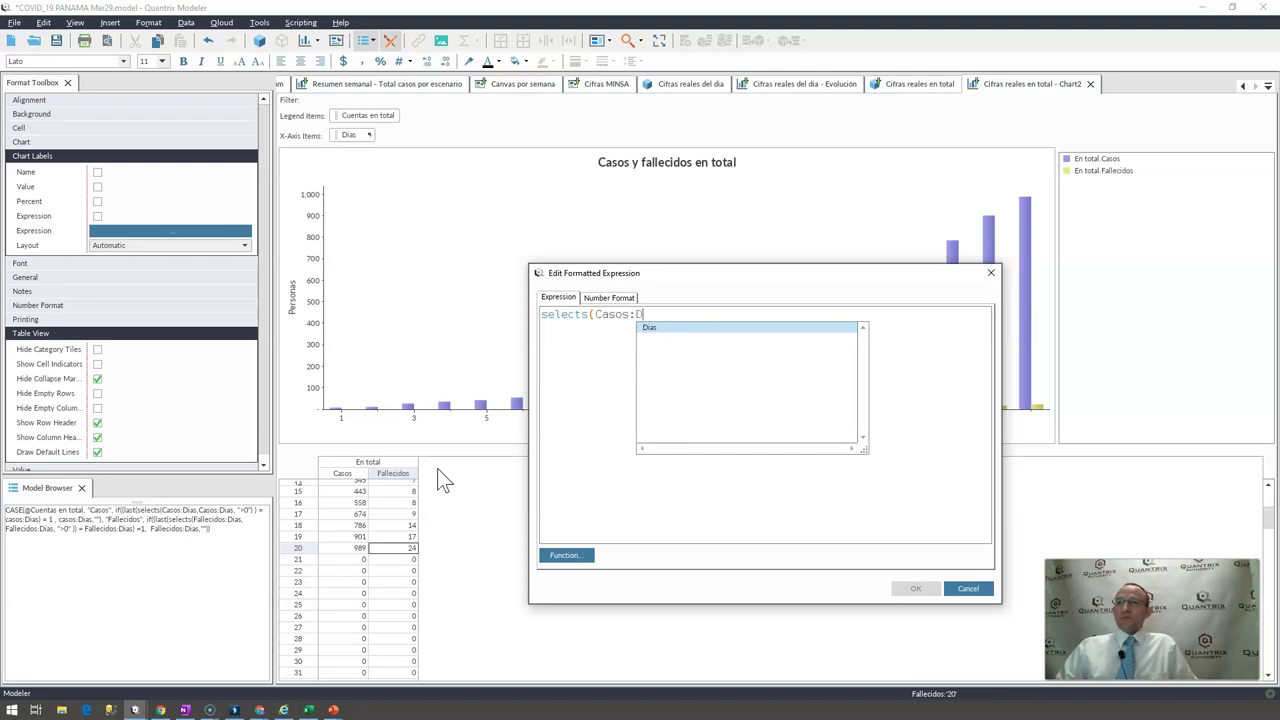
text(ias)
click(348, 137)
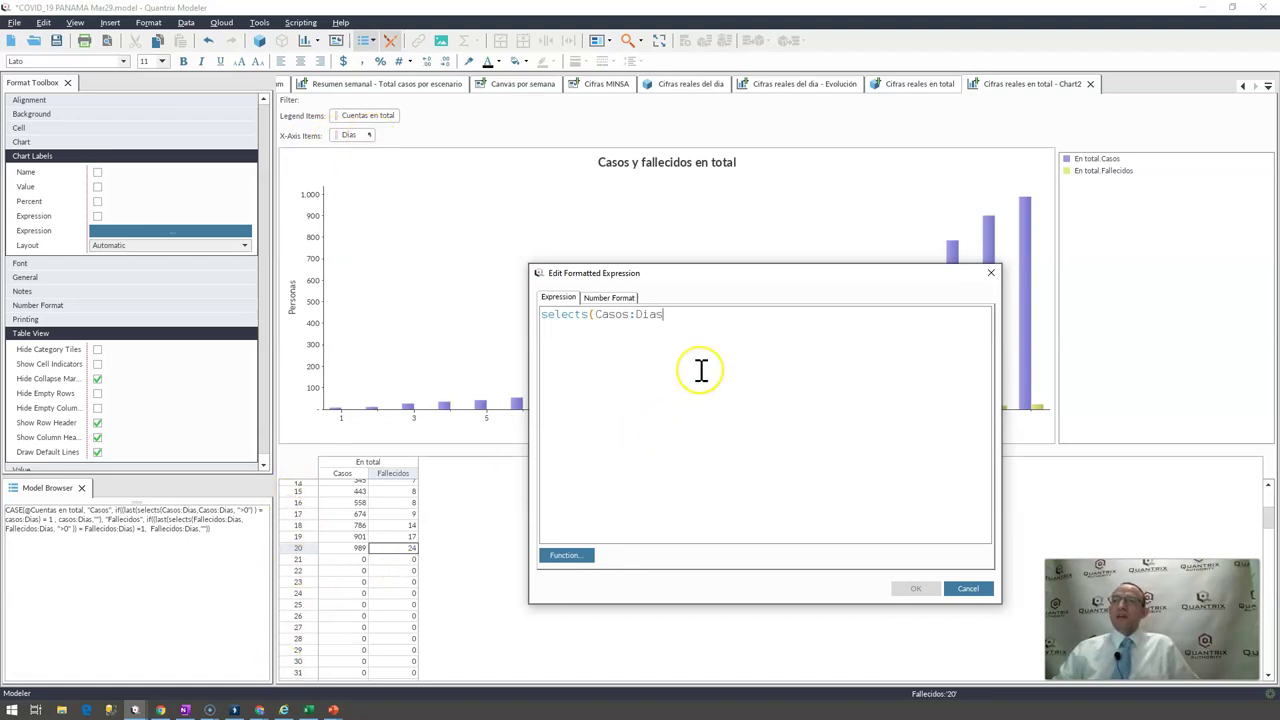
text(,)
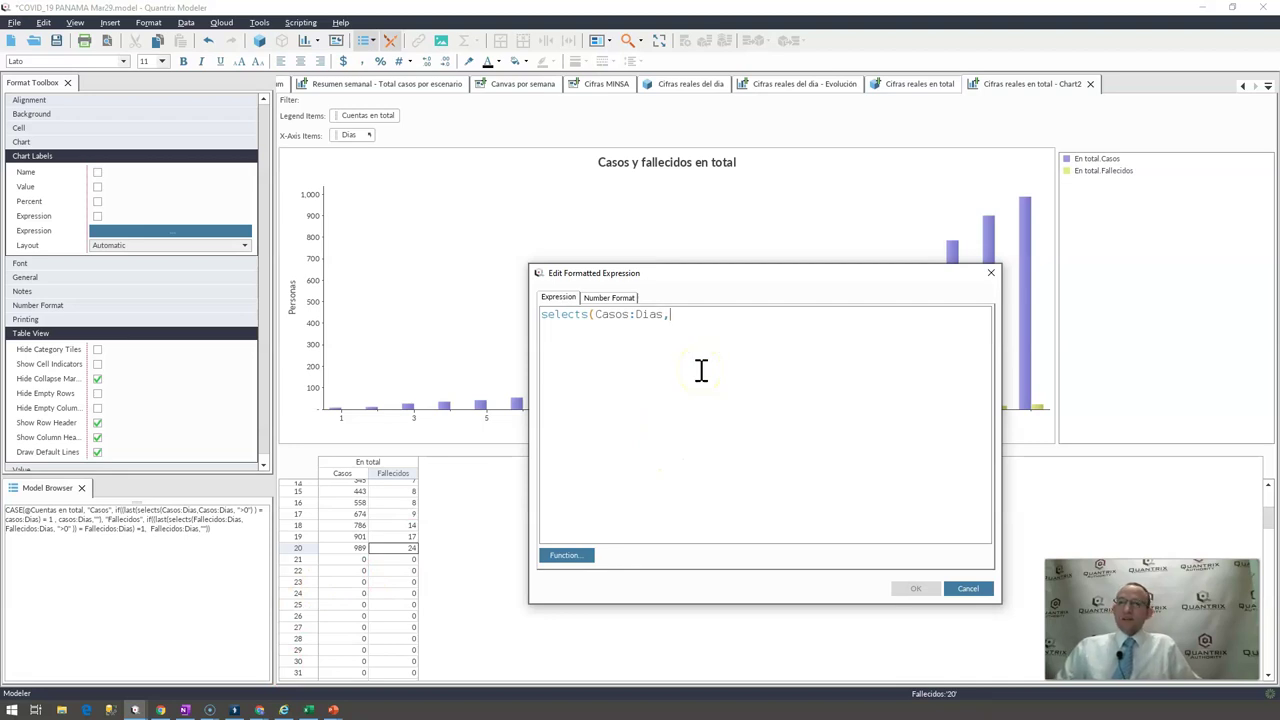
text( C)
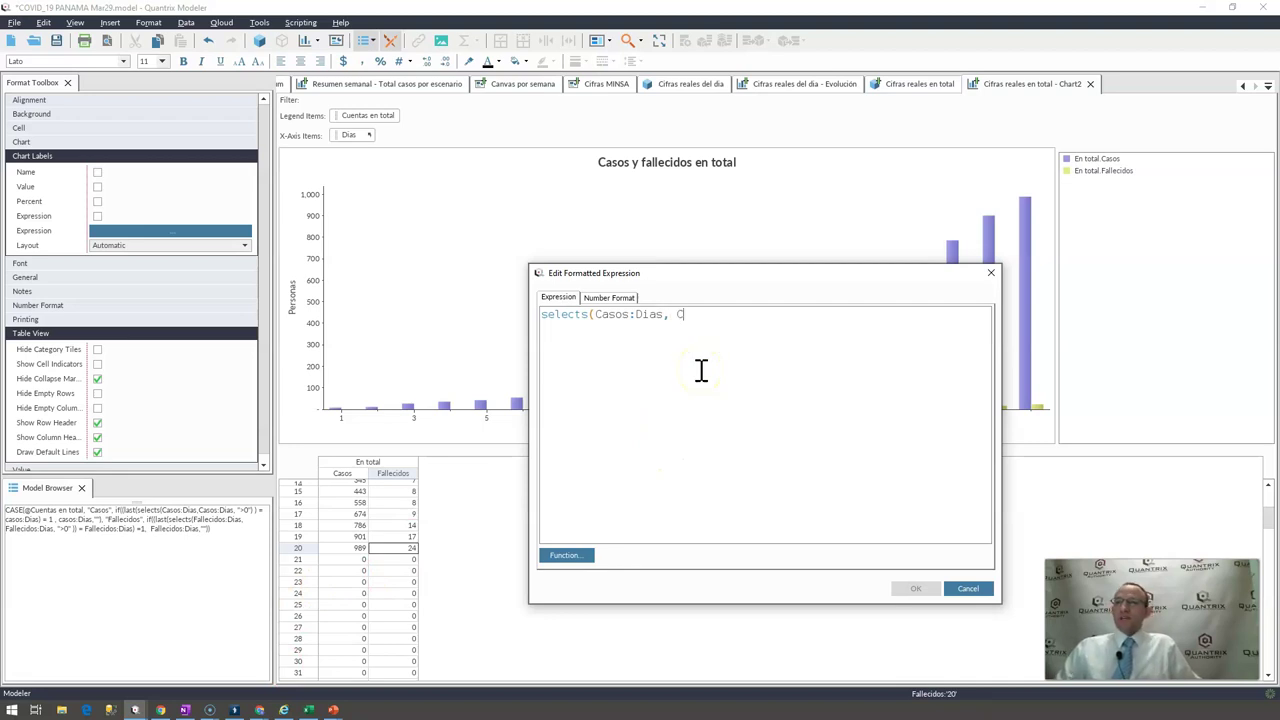
text(asos)
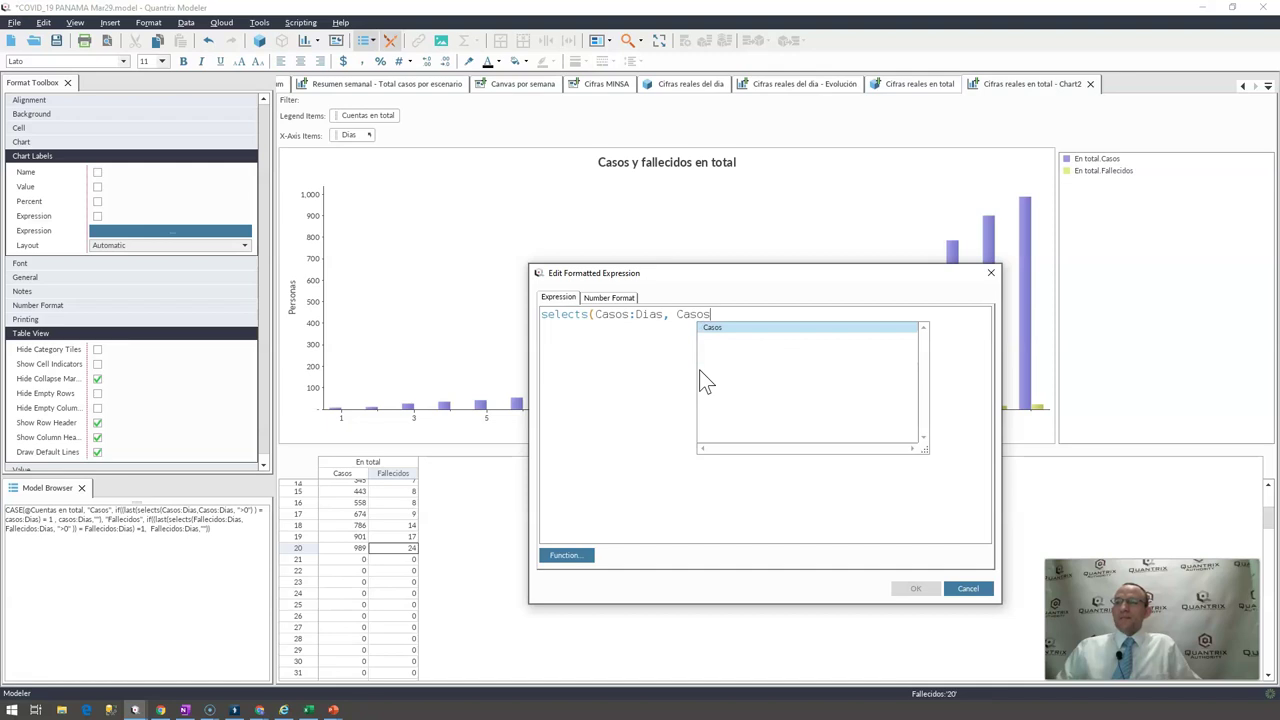
text(:Dias, ">)
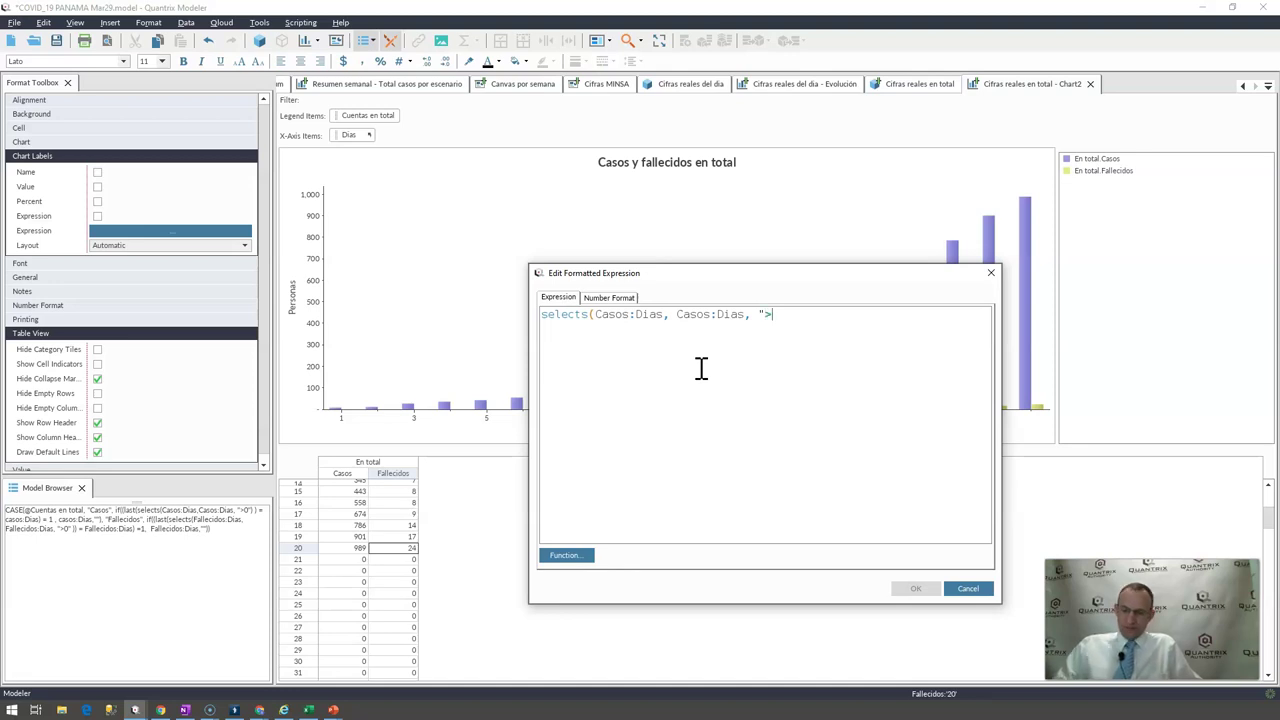
text(0"))
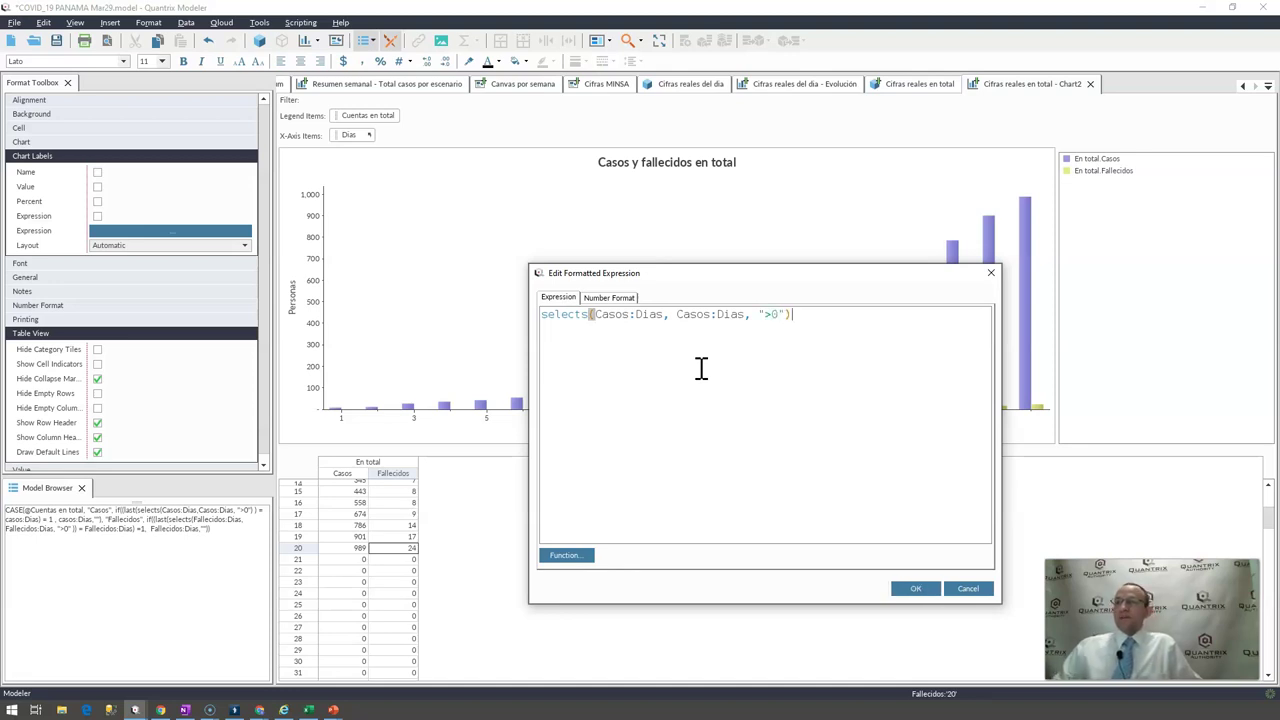
Apply the selects expression, switch bars to expression labels, and check the Casos values in the table
click(915, 588)
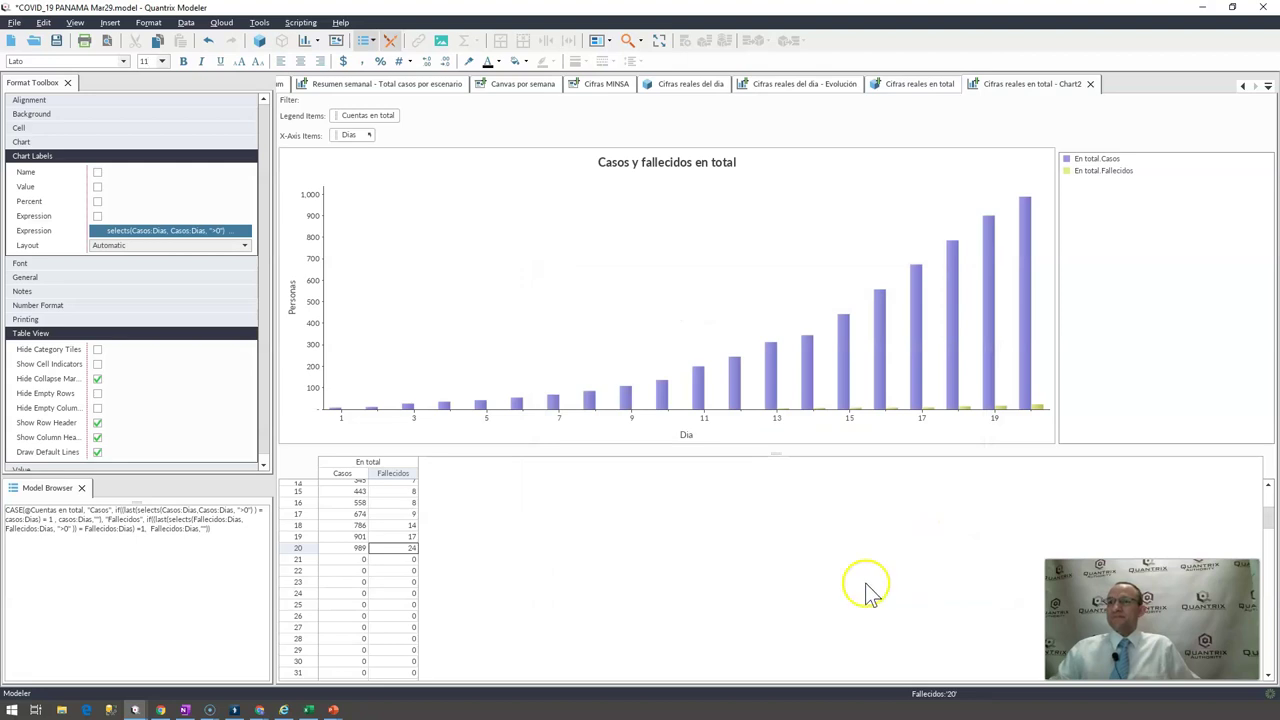
click(98, 216)
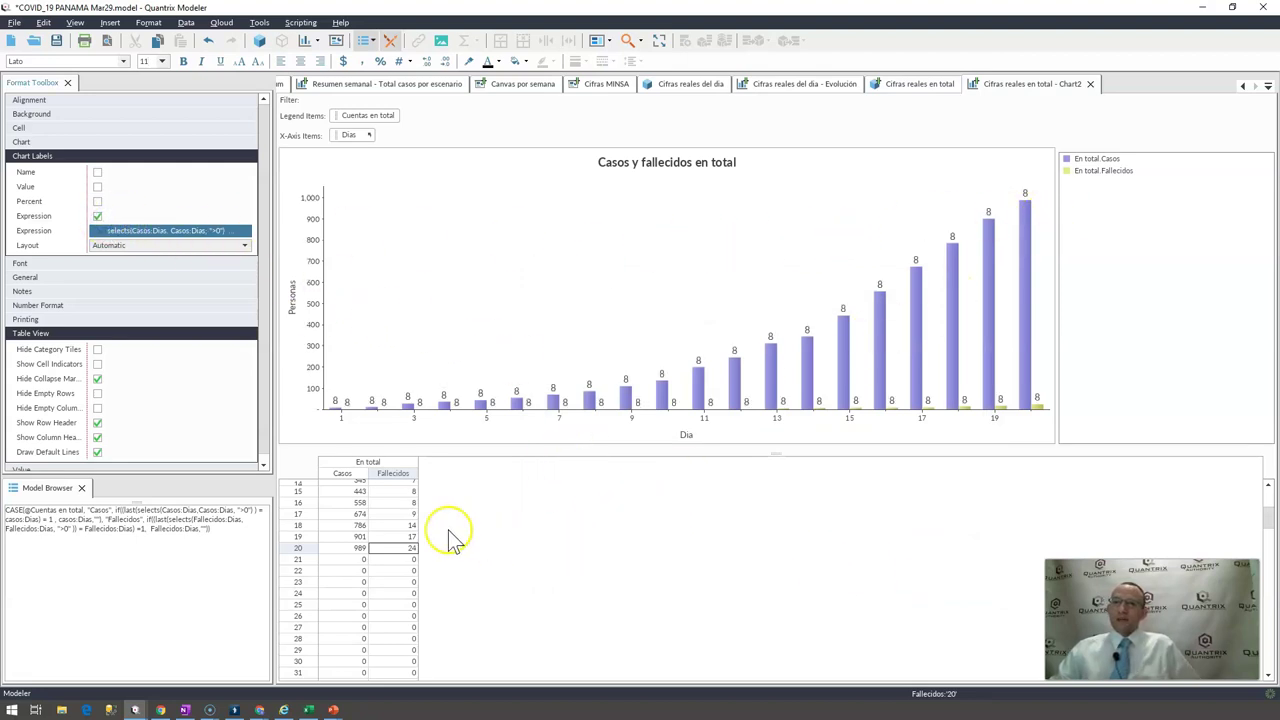
click(390, 514)
key(Up)
key(Up)
key(Up)
key(Up)
key(Up)
key(Up)
key(Up)
key(Up)
key(Up)
key(Up)
key(Up)
key(Up)
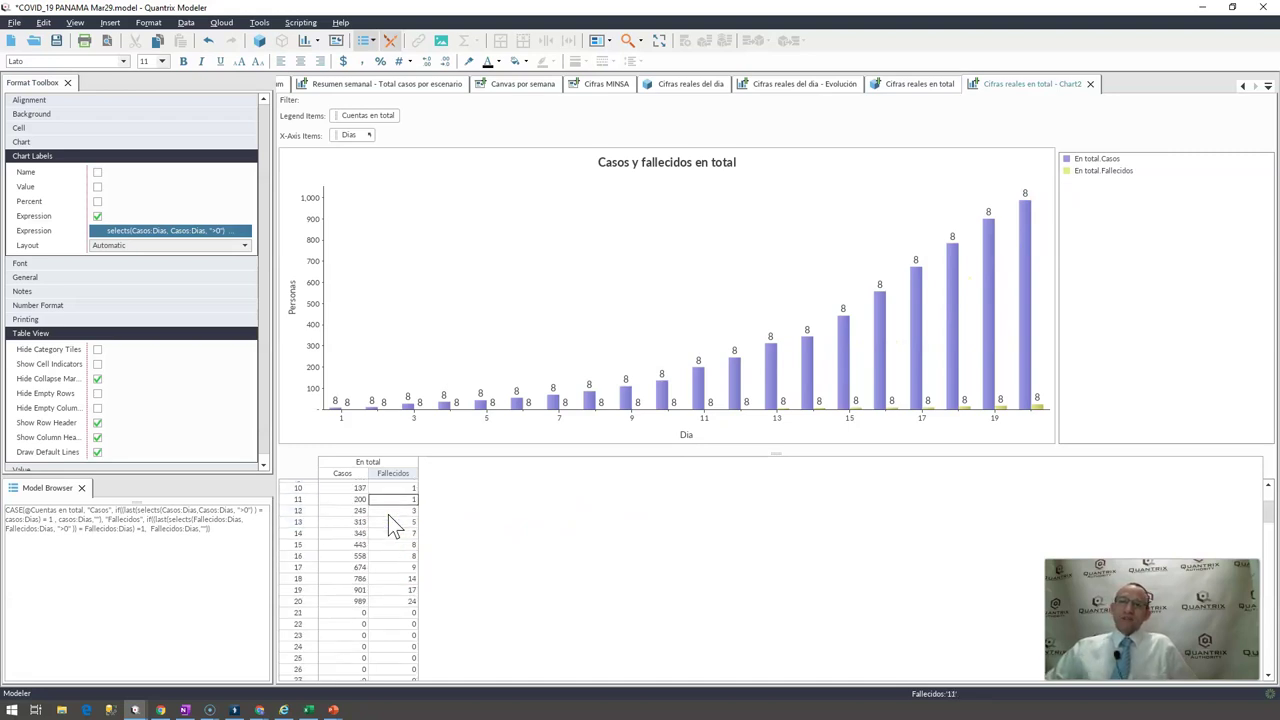
key(Left)
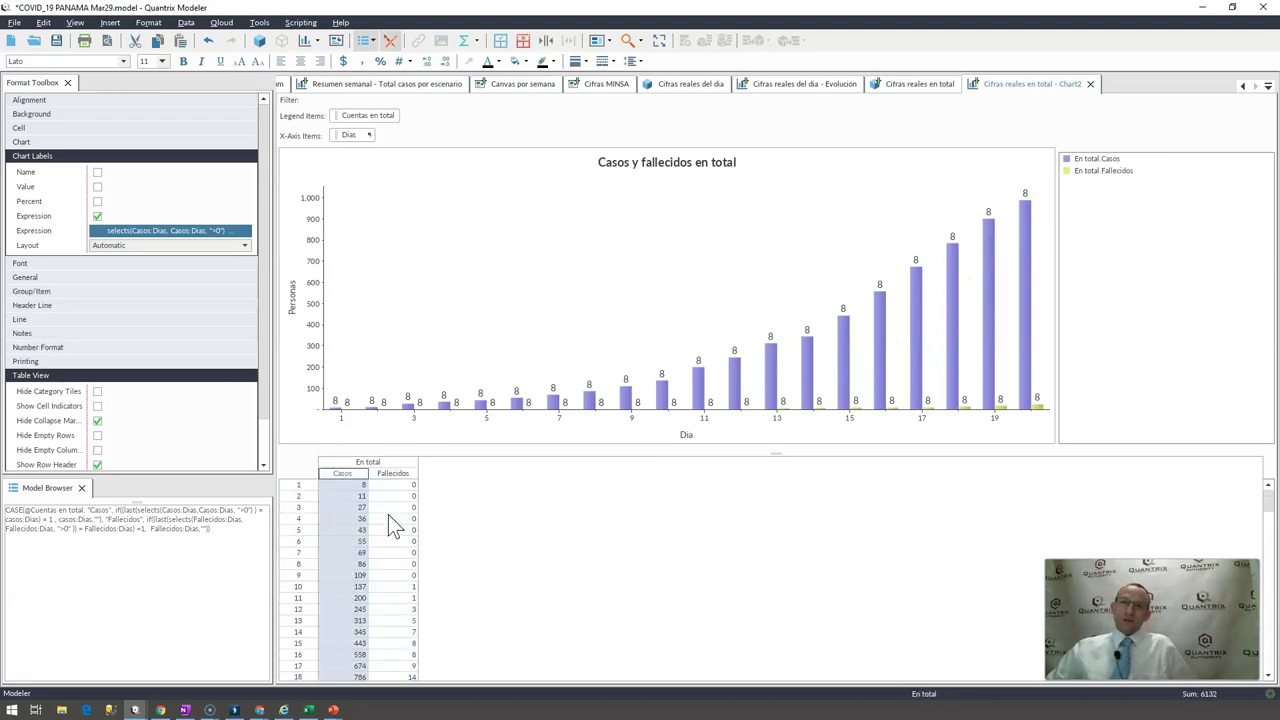
key(Down)
key(Down)
key(Down)
key(Down)
key(Down)
key(Down)
key(Down)
key(Down)
key(Down)
key(Down)
key(Down)
key(Down)
key(Down)
key(Down)
key(Down)
key(Down)
key(Down)
key(Down)
key(Down)
key(Down)
key(Down)
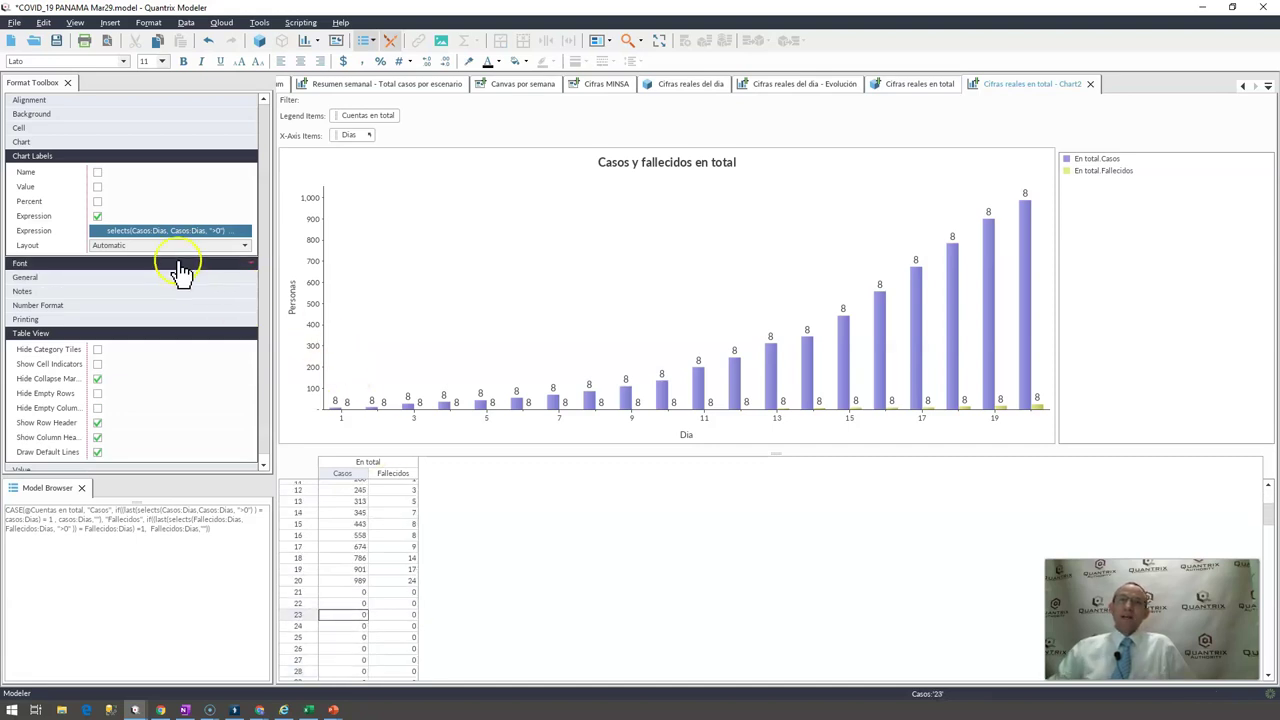
Wrap the label expression as last(selects(Casos:Dias, Casos:Dias, ">0")) and apply it
click(155, 231)
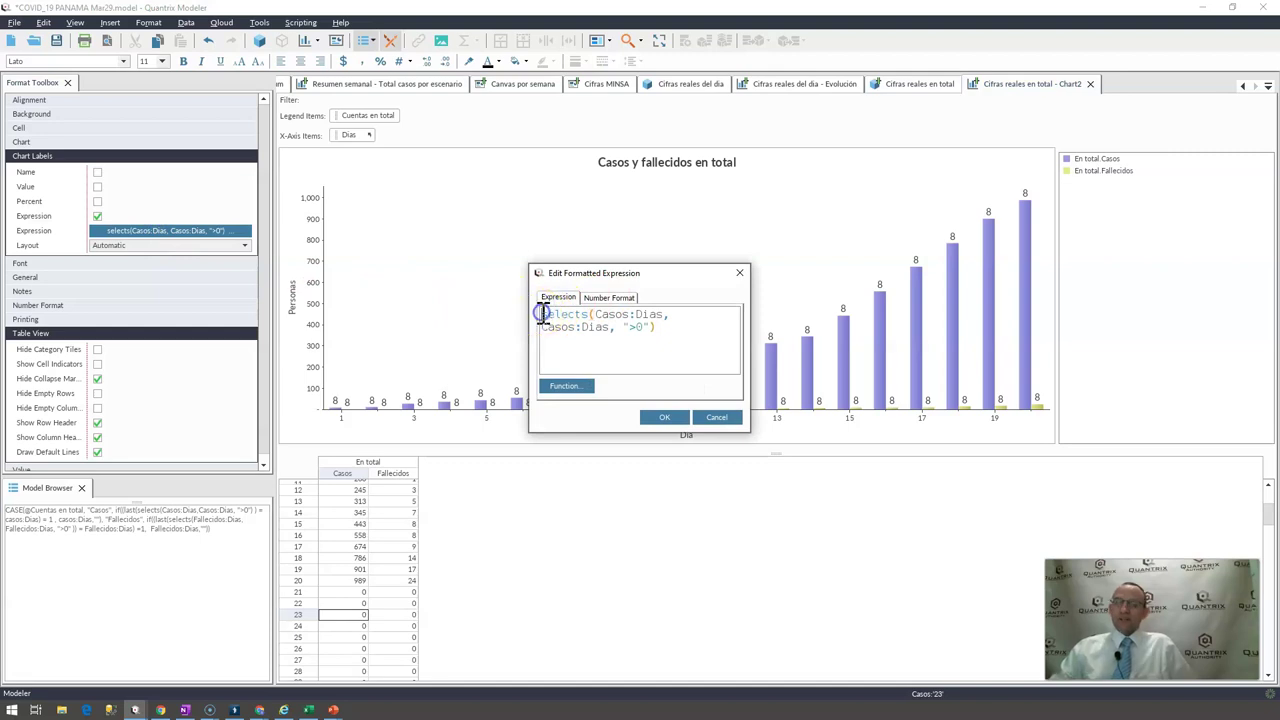
text(last()
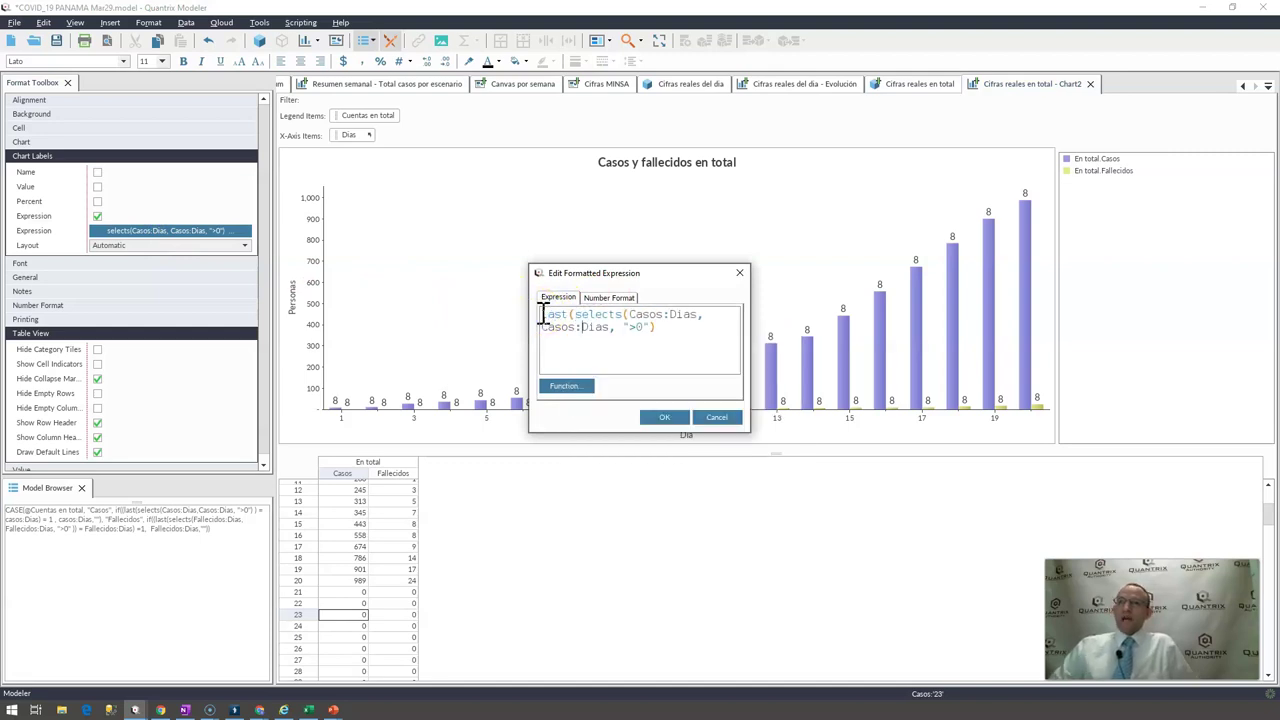
key(ctrl+End)
text())
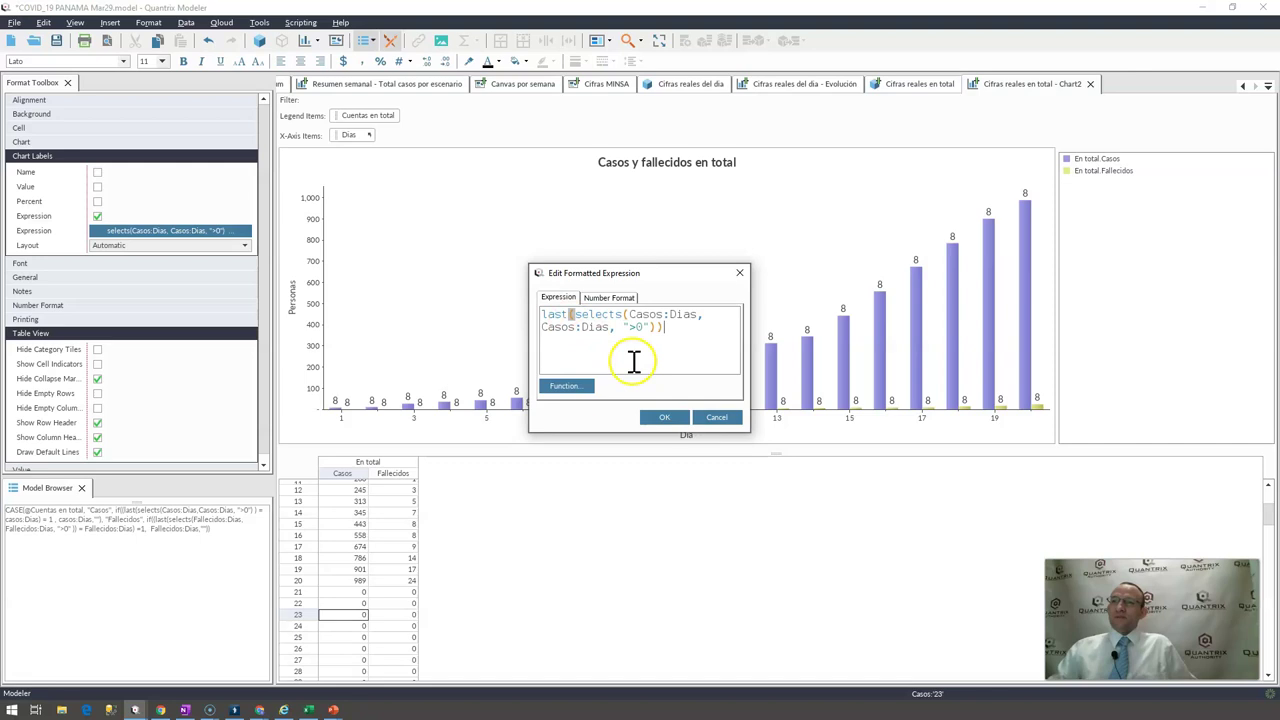
click(667, 416)
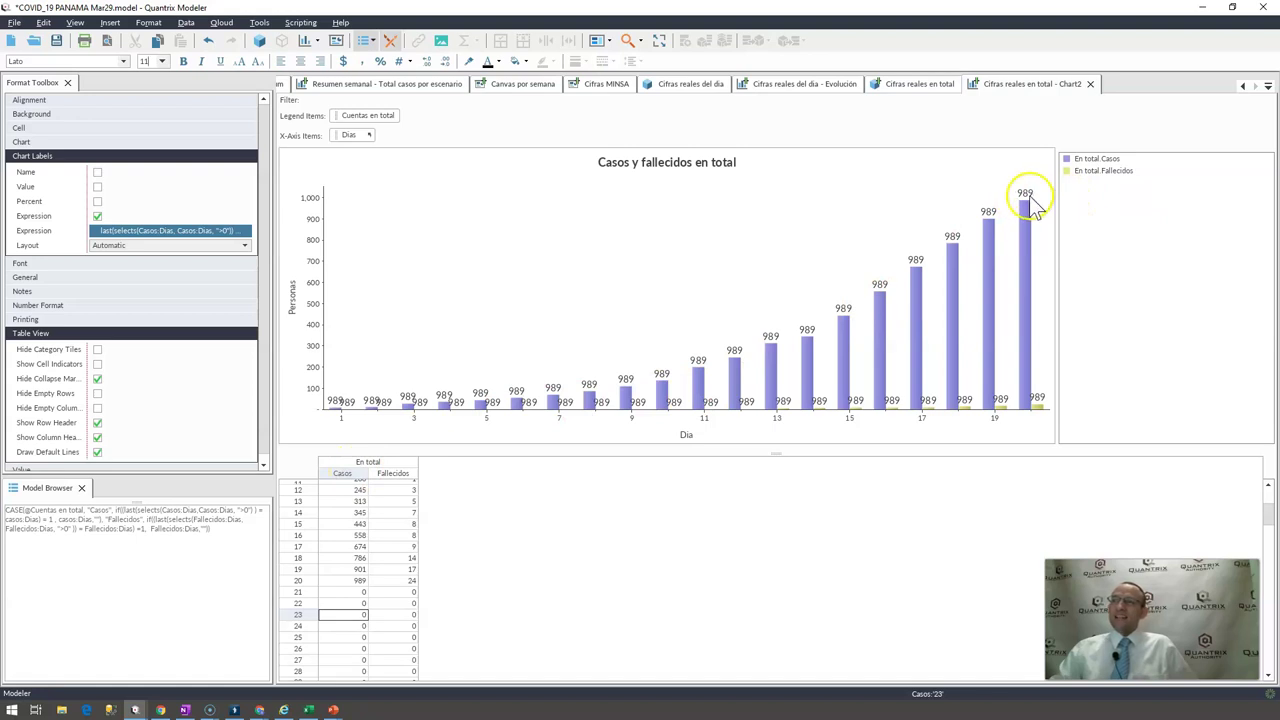
Start an if() condition comparing Casos:Dias with the existing last(selects(...)) formula
double_click(192, 232)
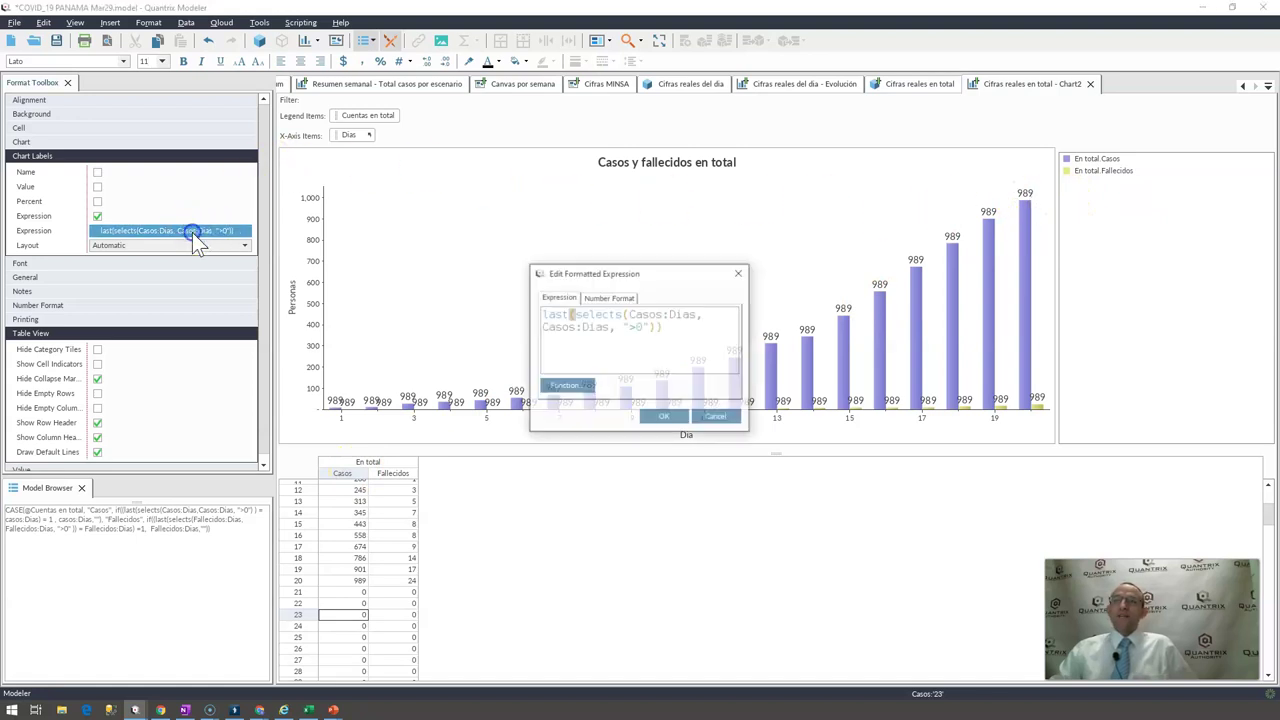
drag(614, 434, 665, 620)
drag(751, 555, 1048, 537)
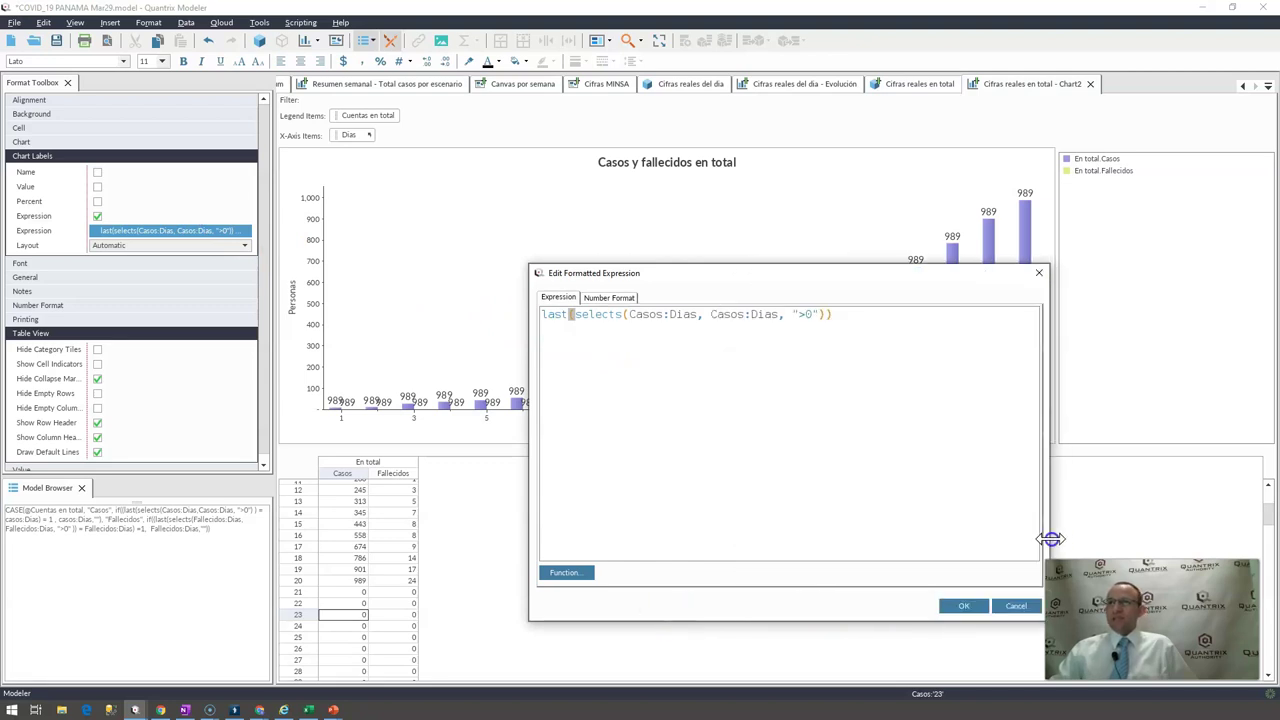
click(549, 318)
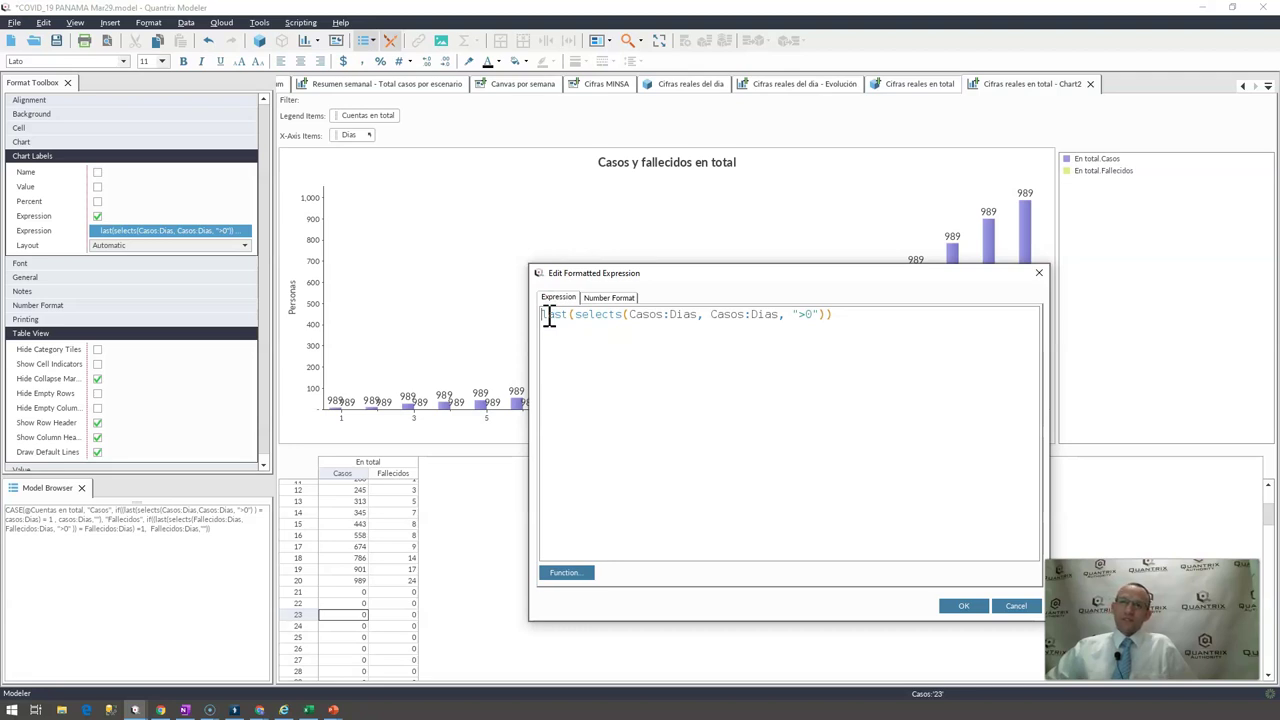
key(Return)
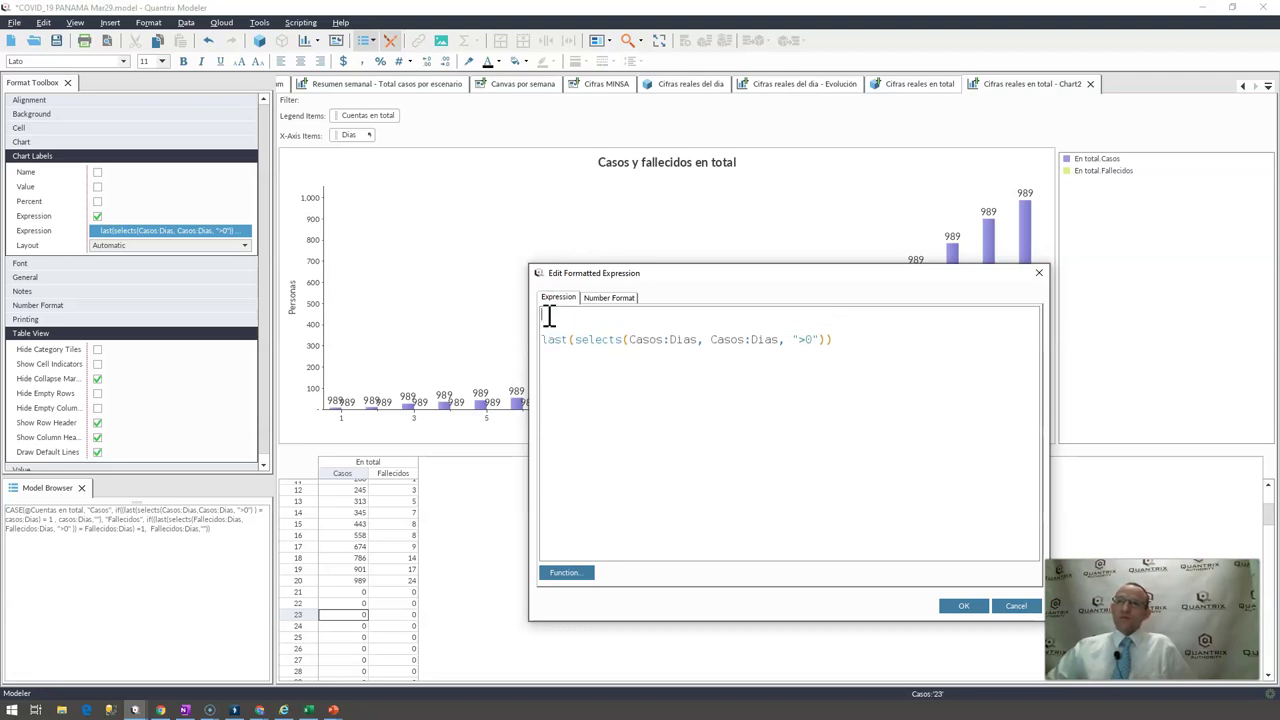
text(if()
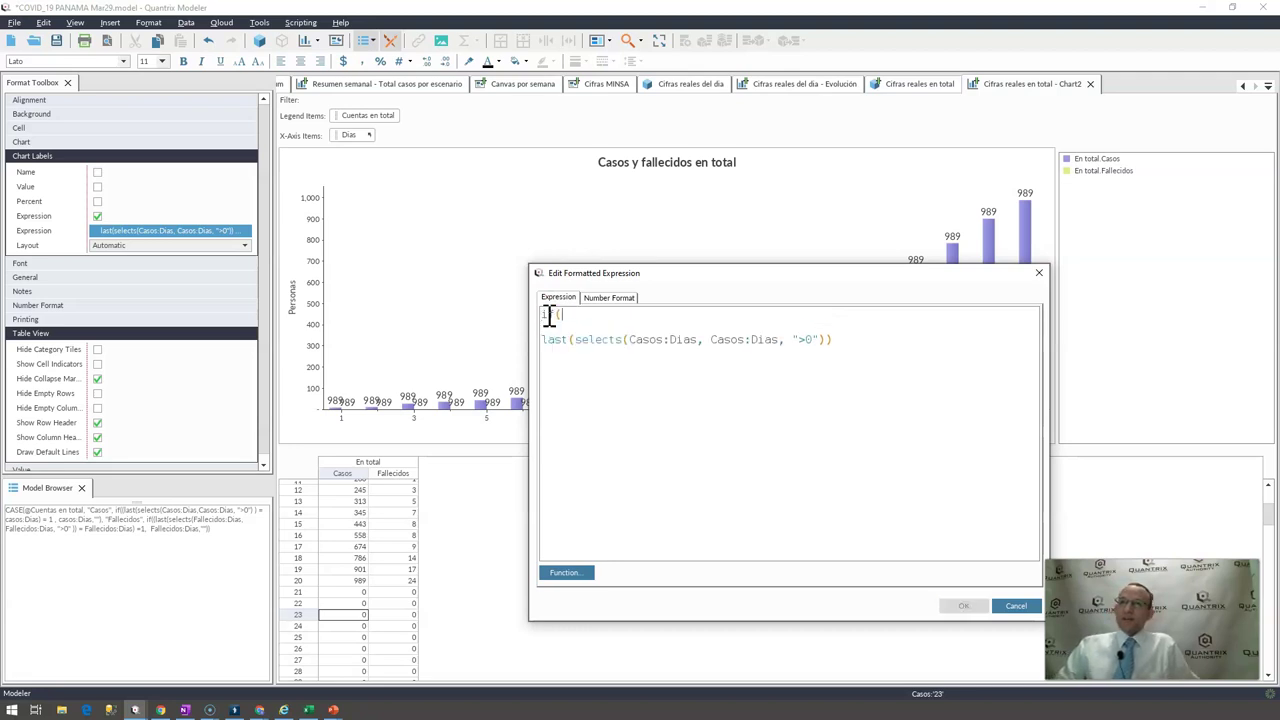
key(Delete)
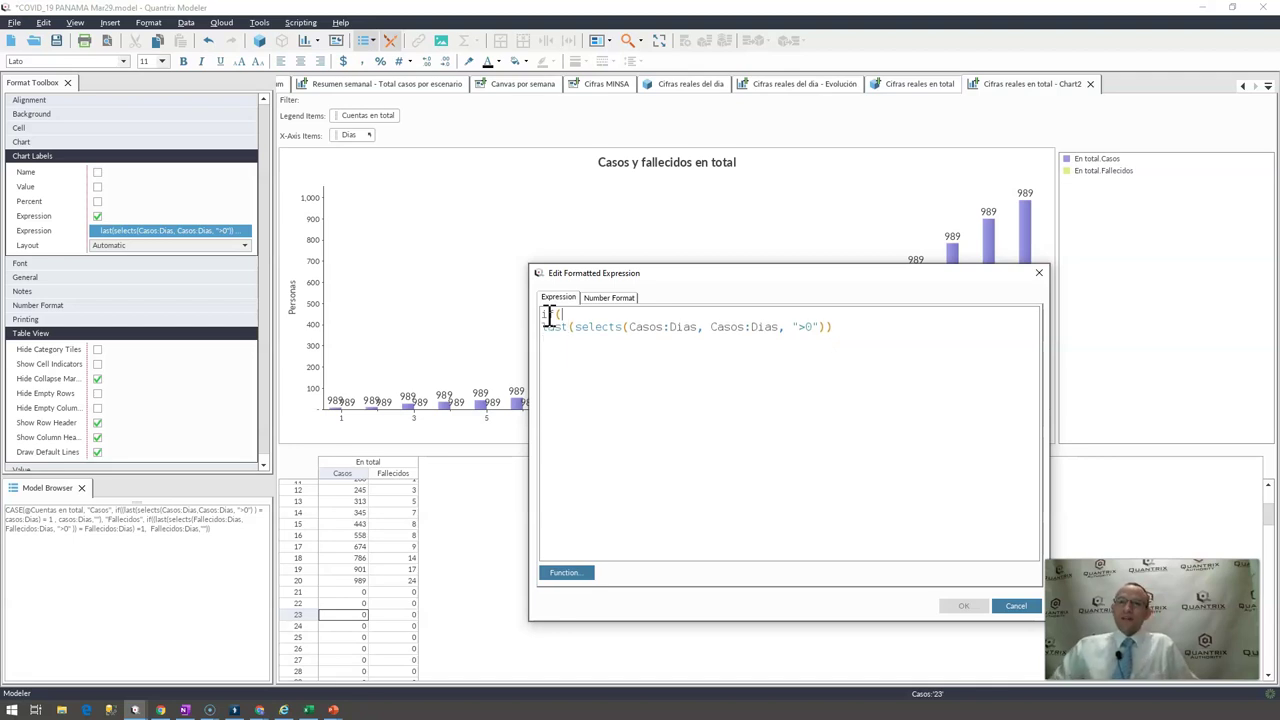
text(Caso)
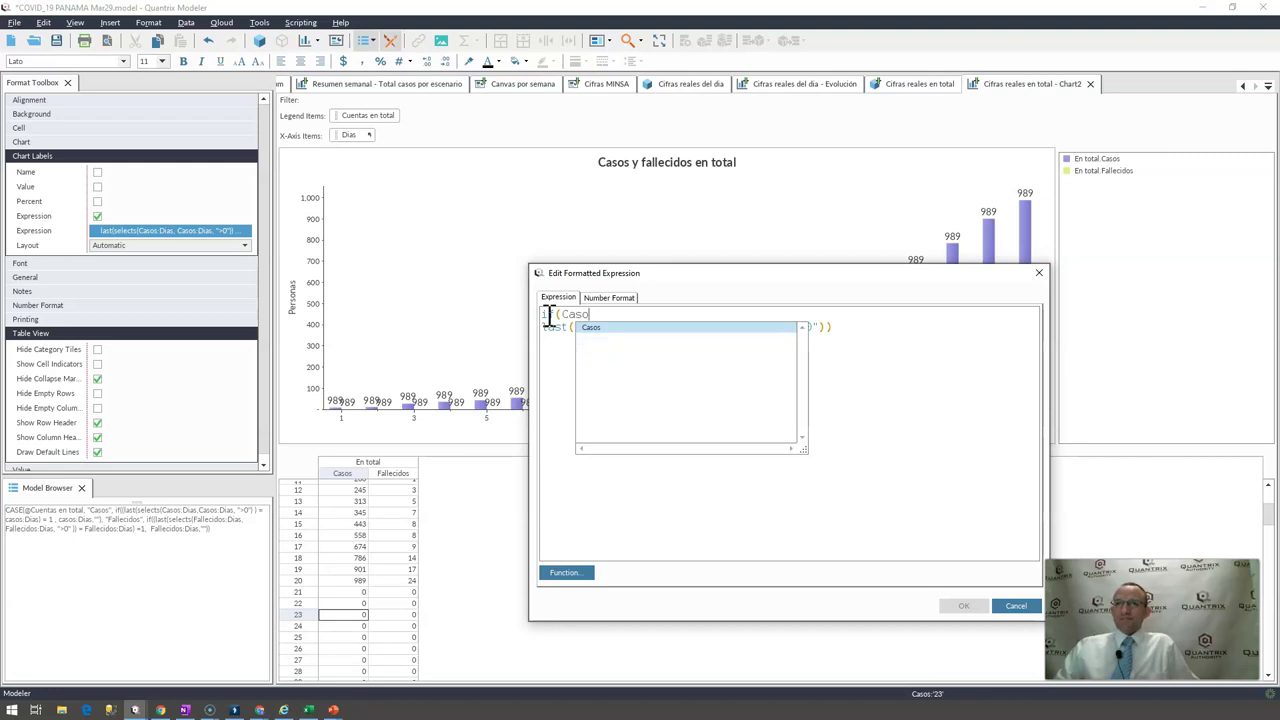
text(s:Dias =)
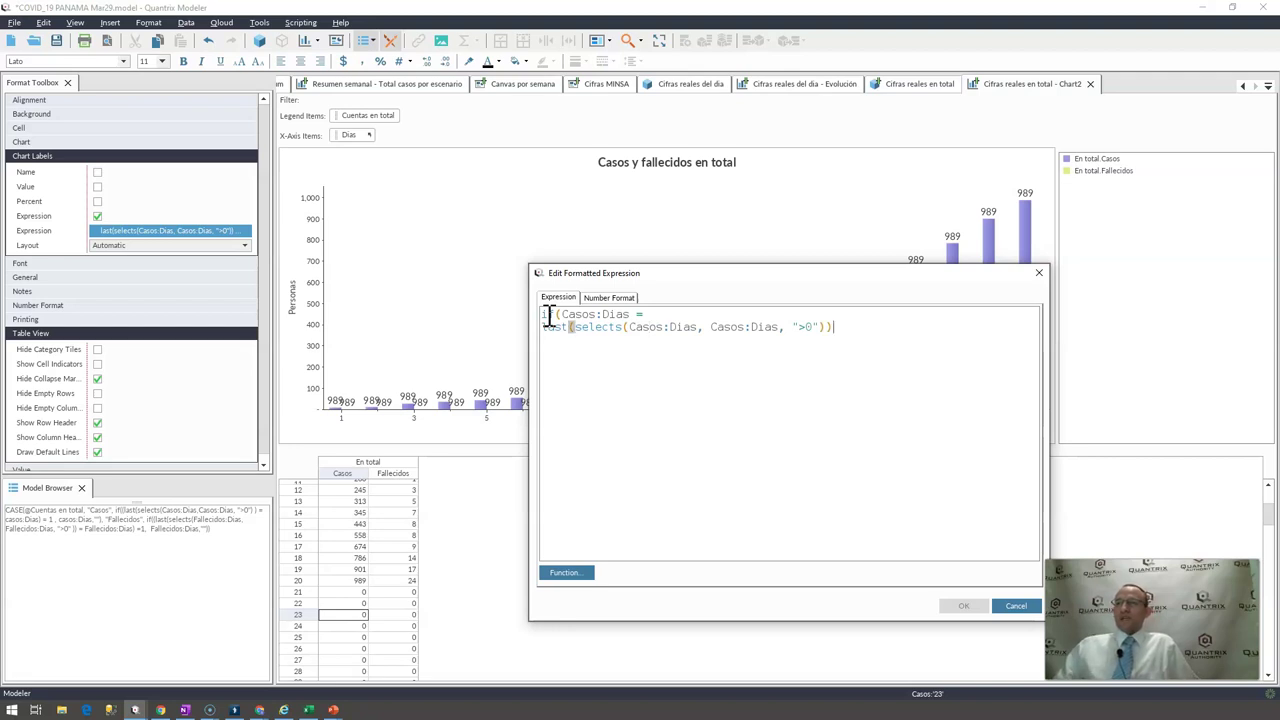
Finish the if with Casos:Dias as the result and "" otherwise, then apply it
key(Return)
text(, )
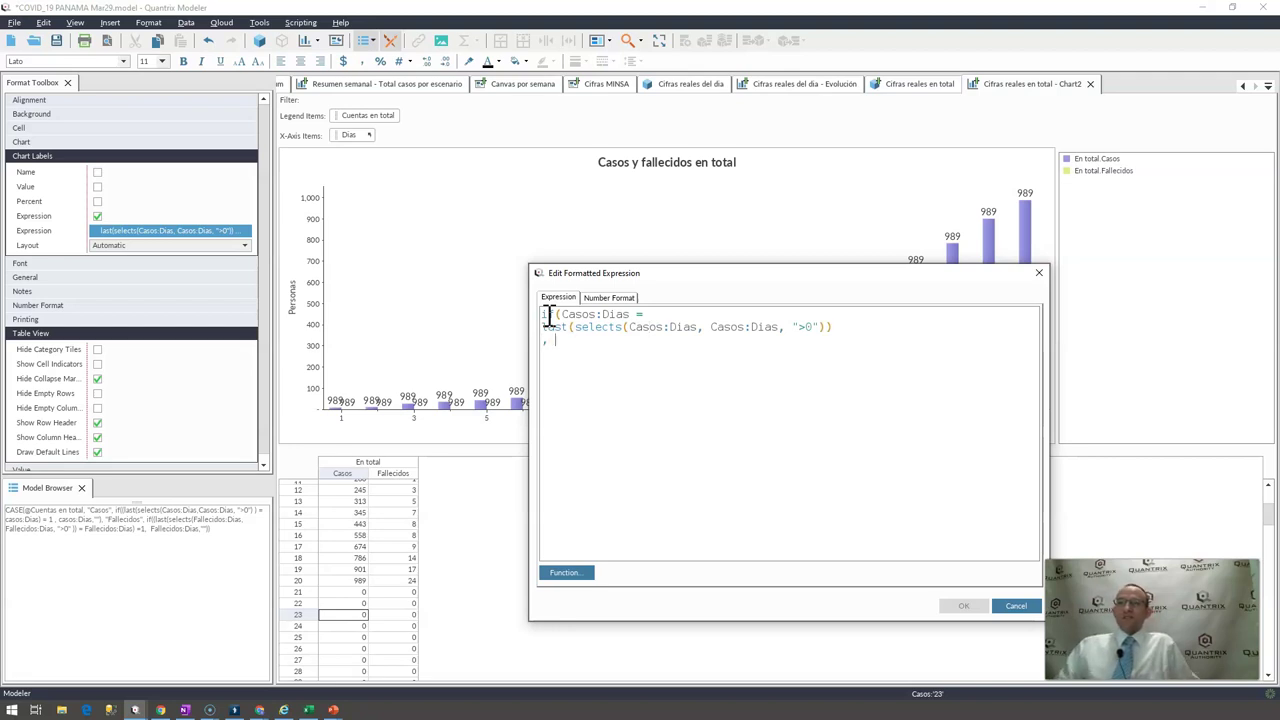
text(CAsos:Dias)
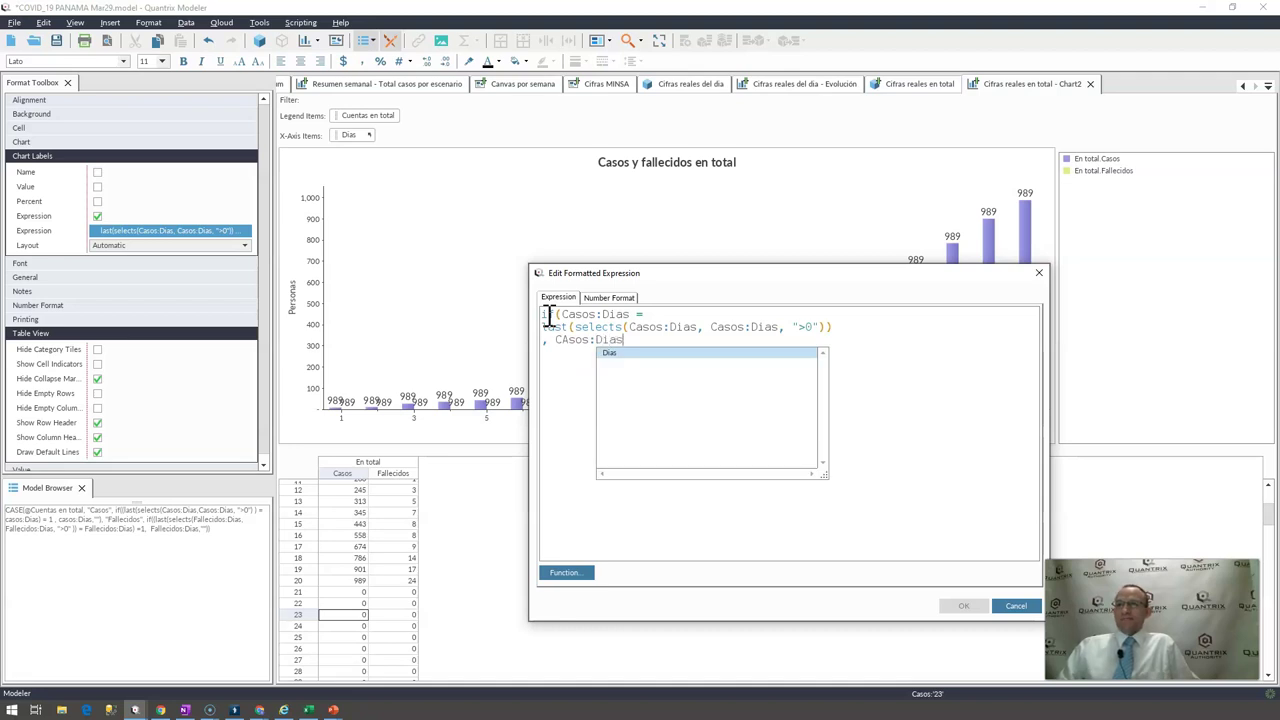
key(Escape)
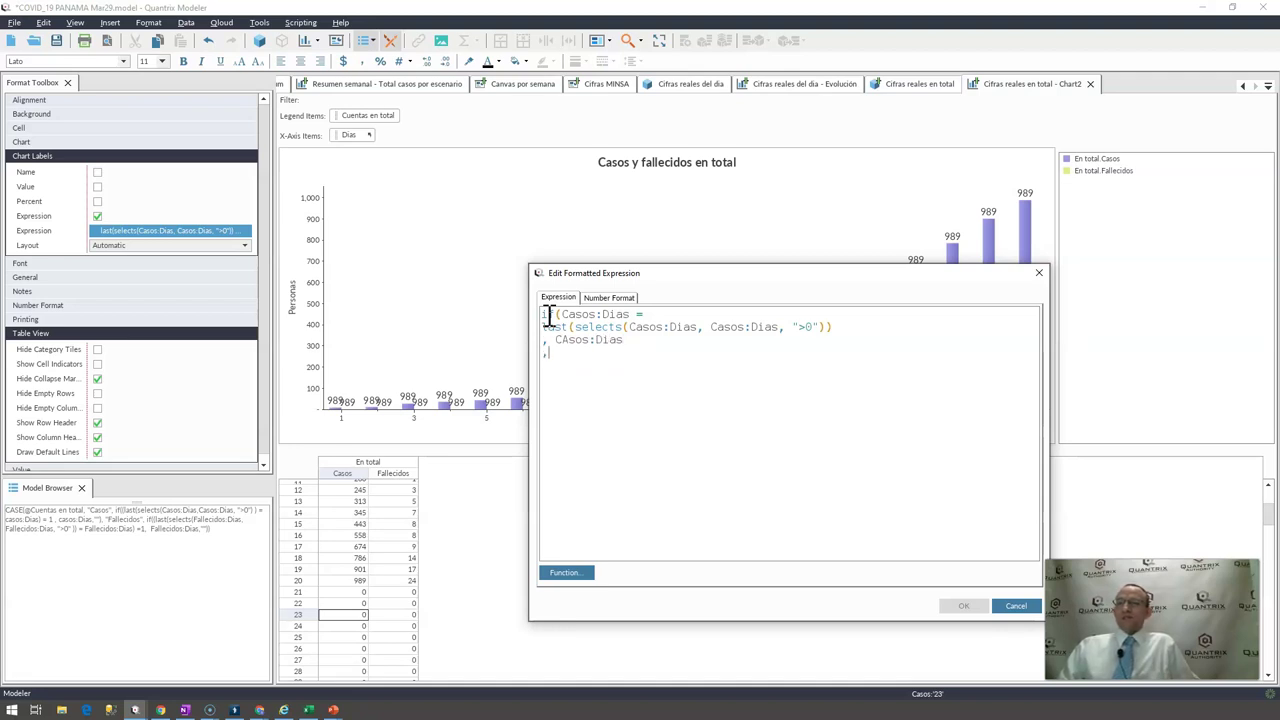
text(""))
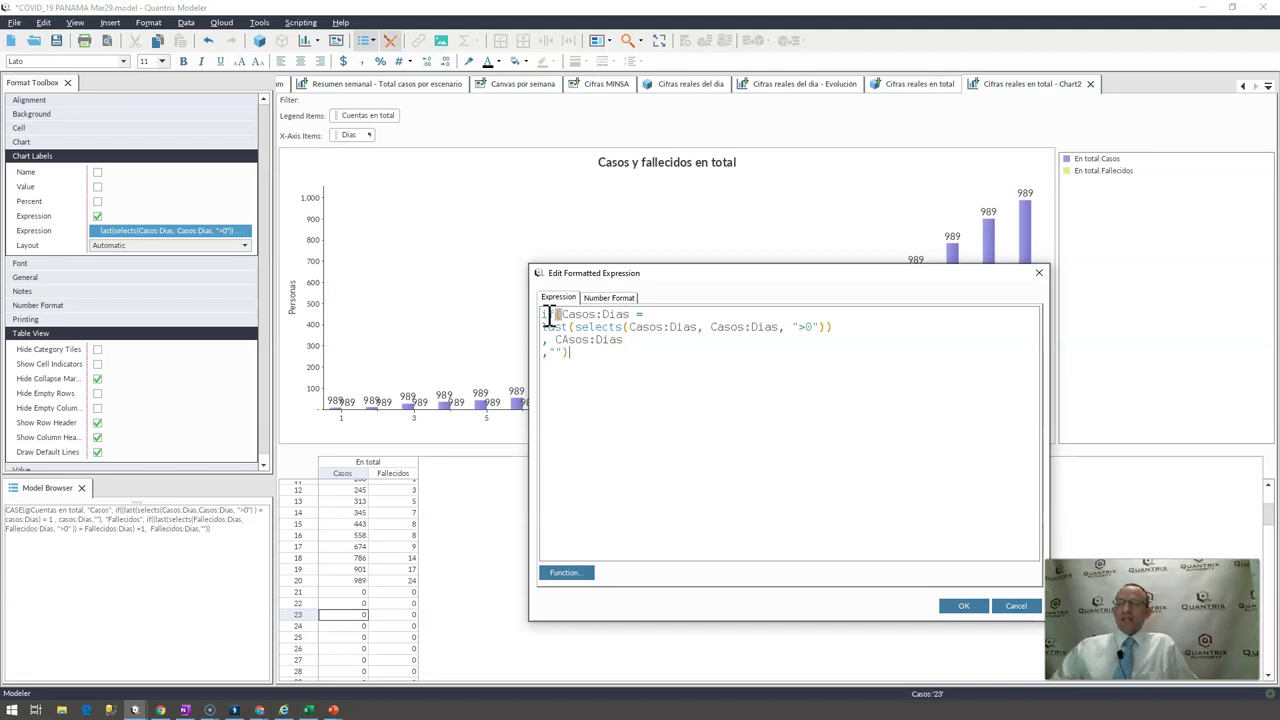
click(960, 607)
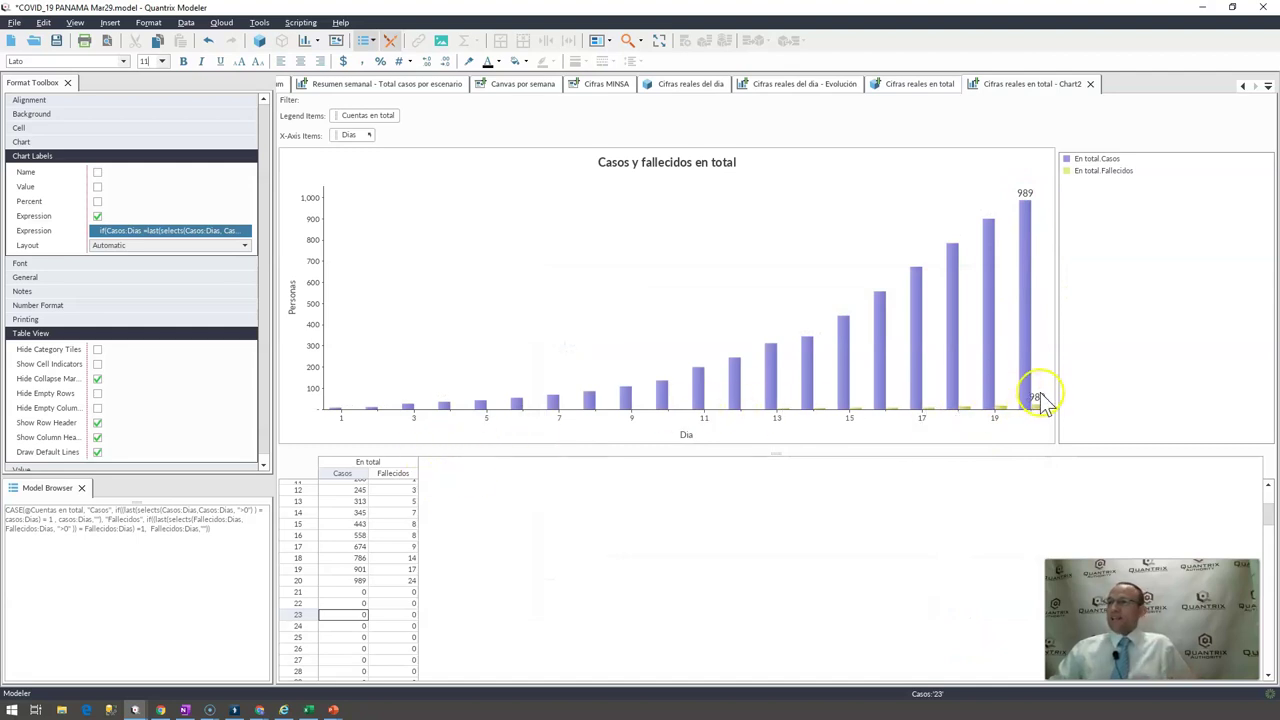
Reopen the label expression and begin a CASE function above the if condition
drag(1040, 400, 1040, 293)
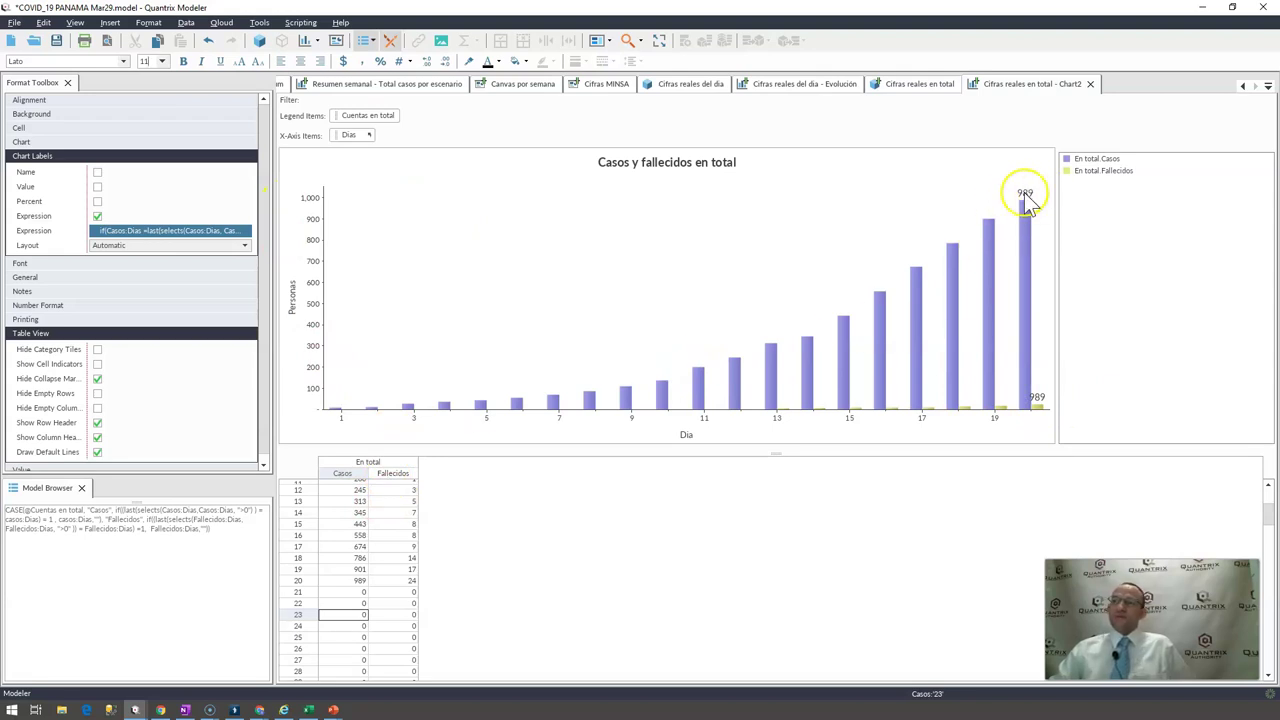
click(110, 231)
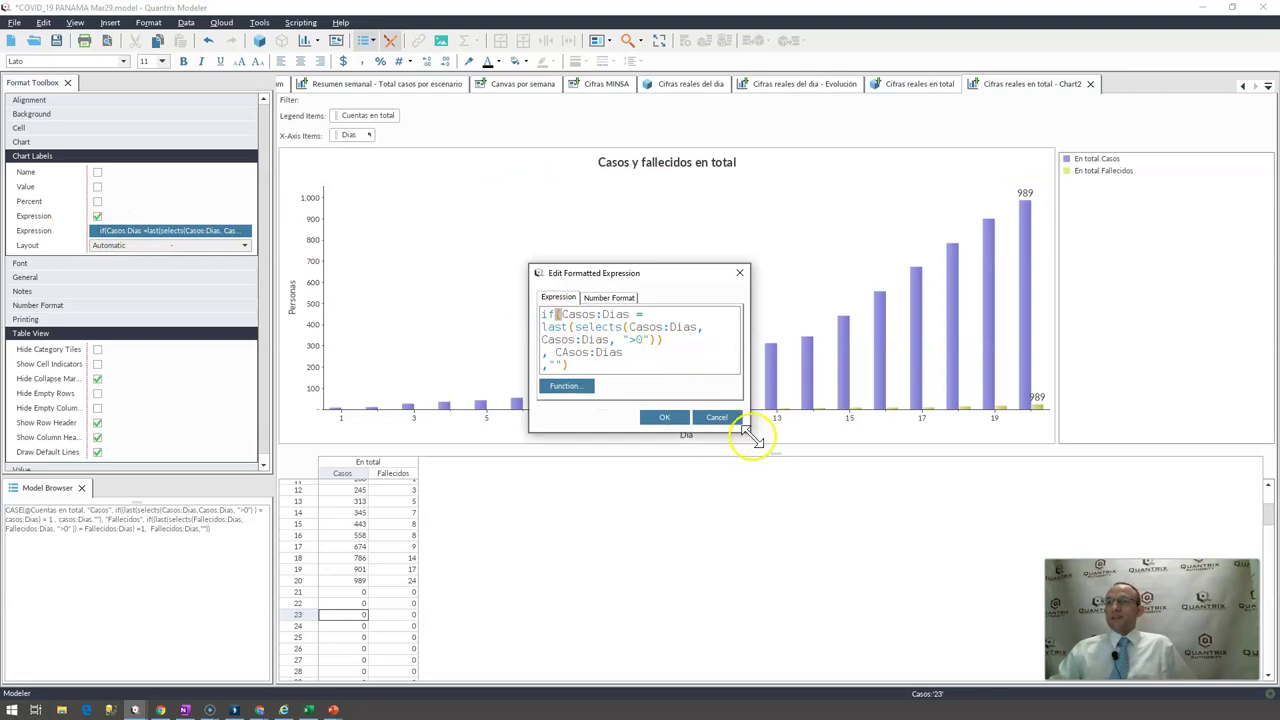
drag(749, 432, 1128, 605)
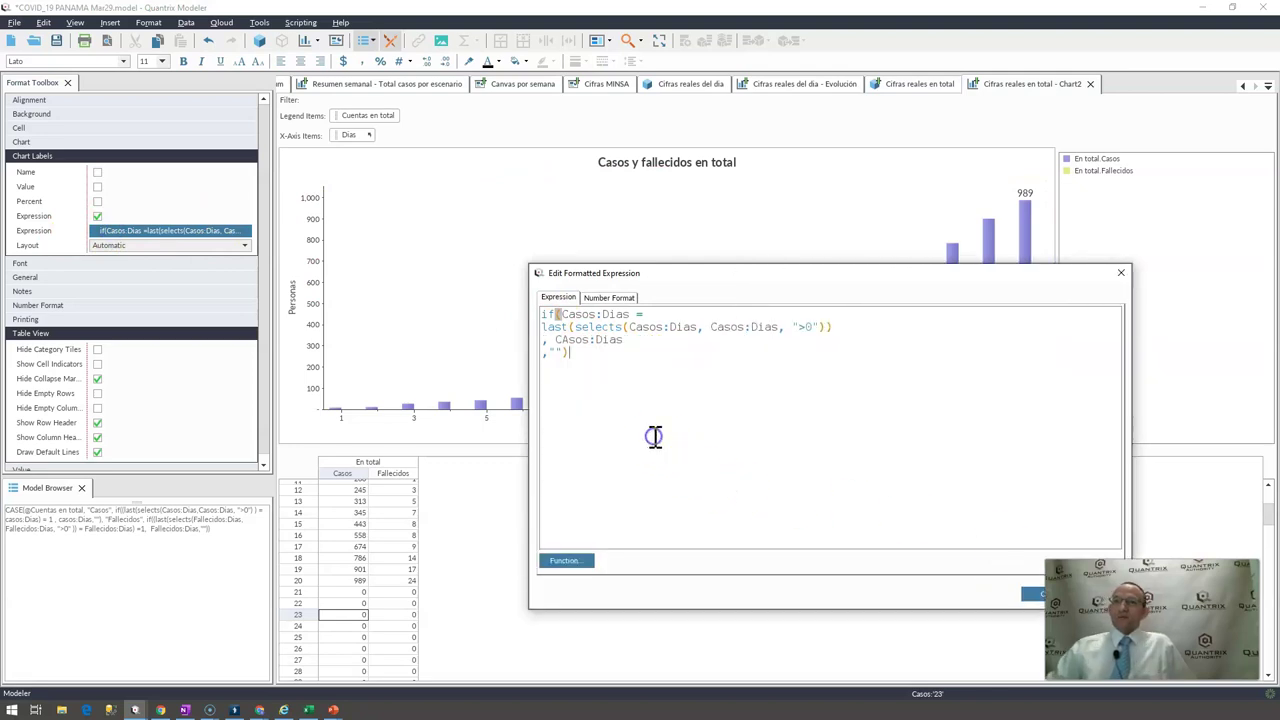
key(ctrl+Home)
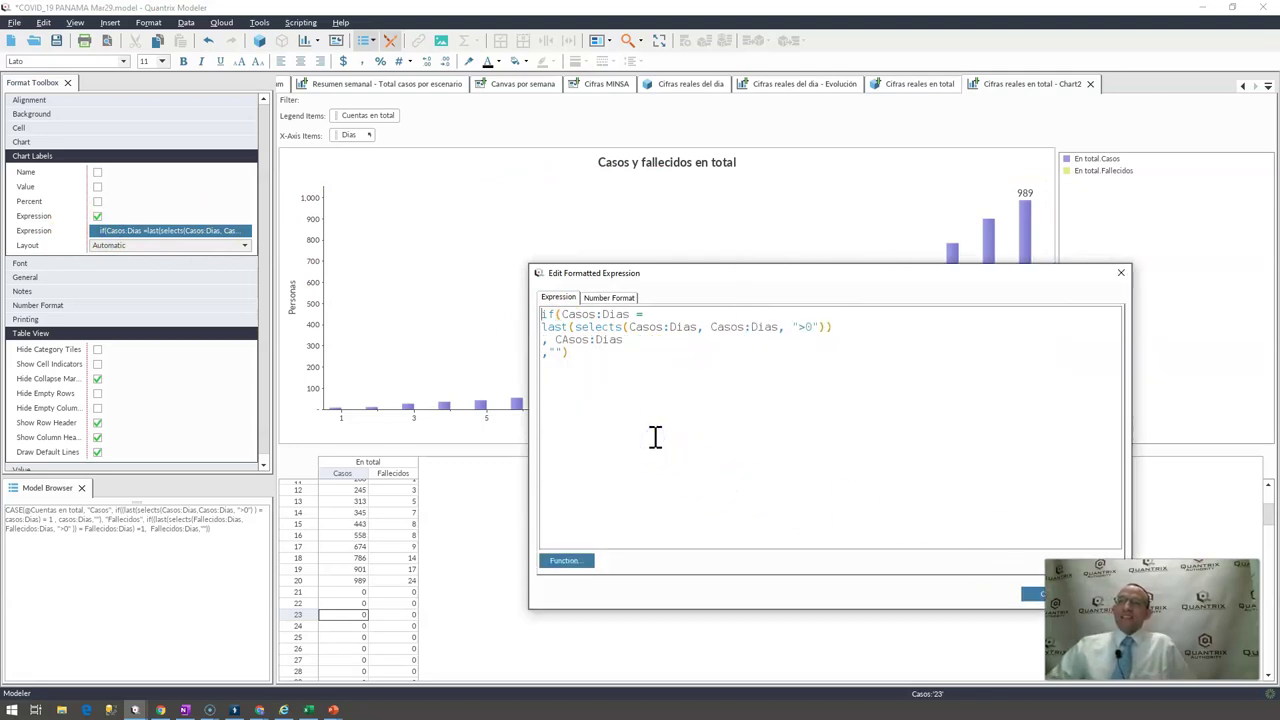
key(Return)
key(Return)
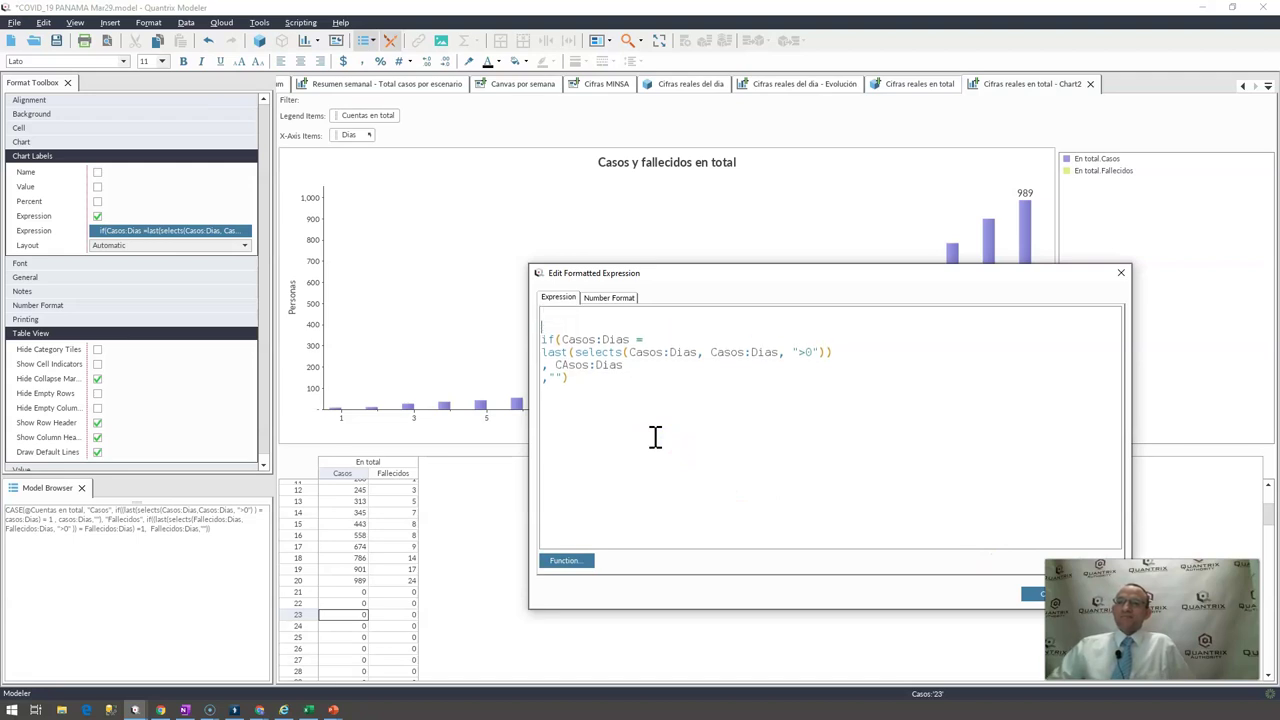
key(ctrl+space)
key(Escape)
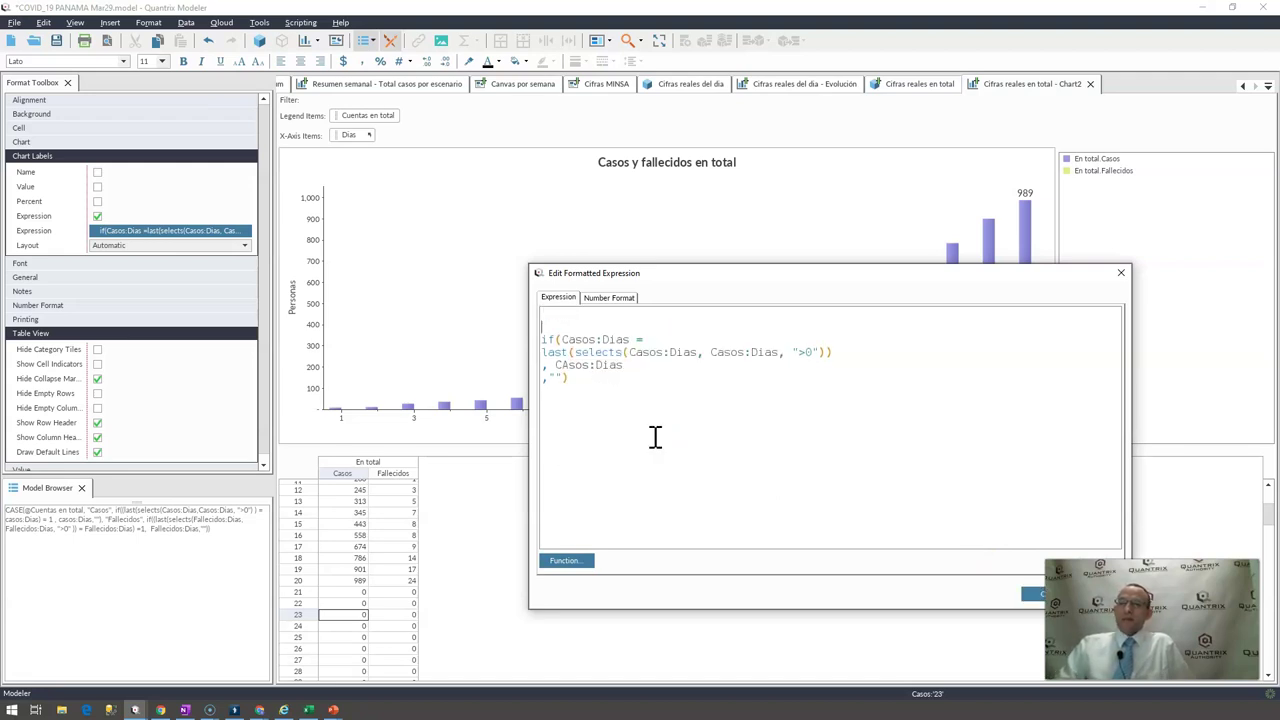
text(CASE)
key(ctrl+space)
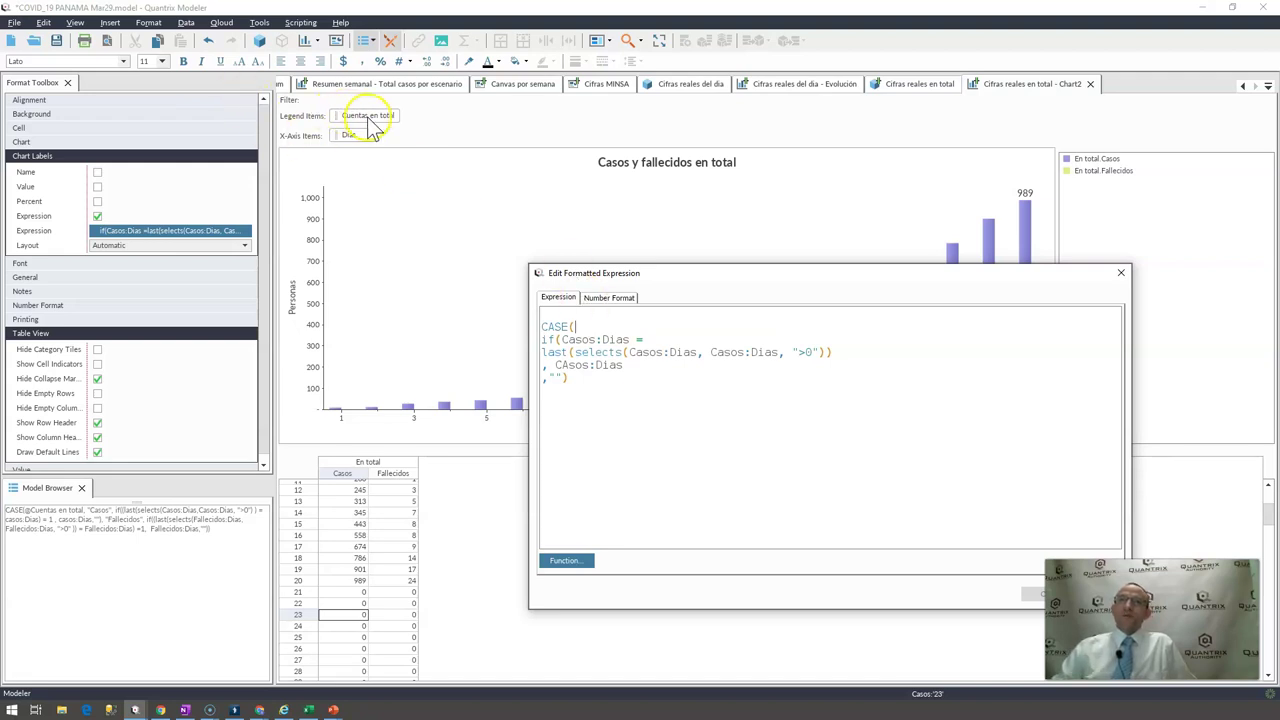
text(@cu)
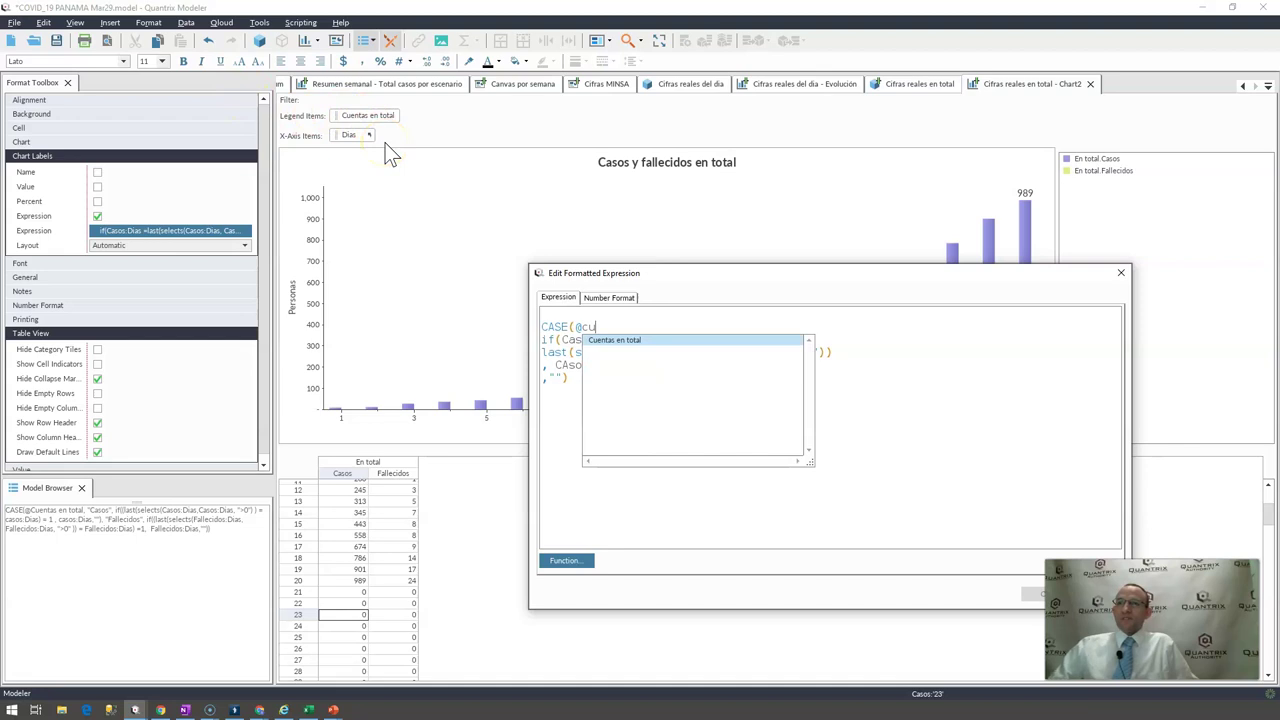
key(Return)
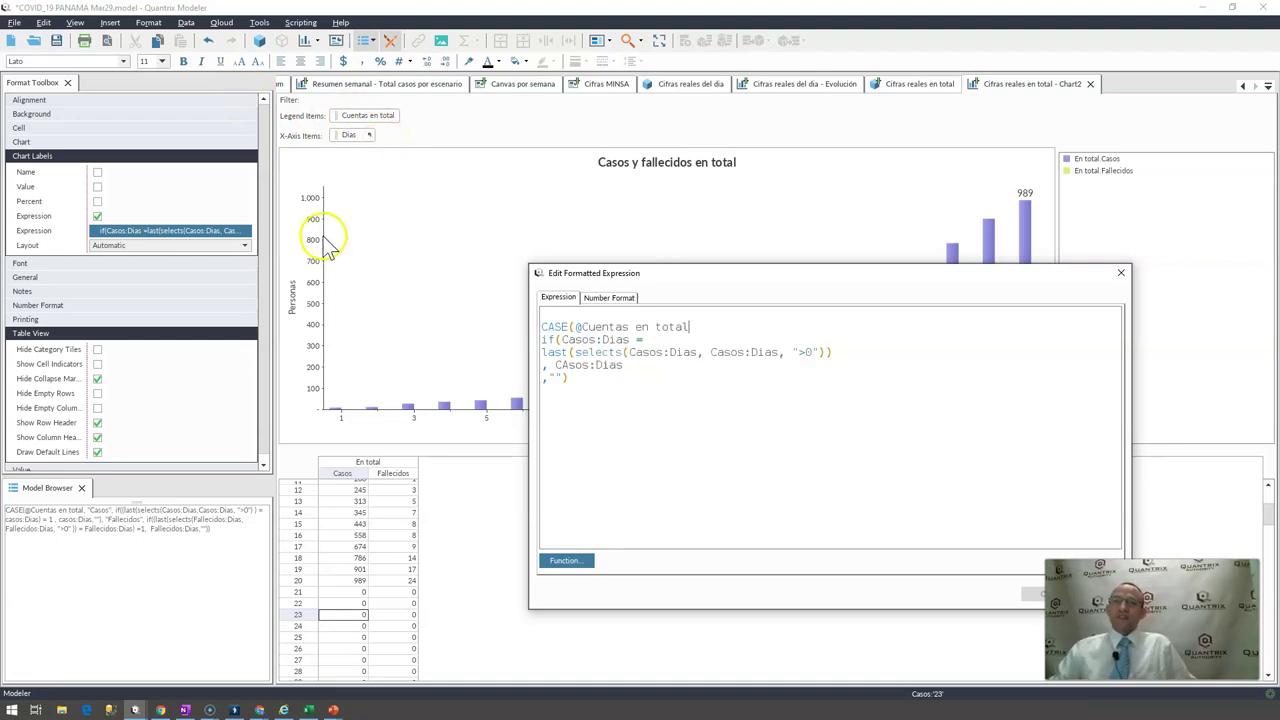
text(, "CAsos)
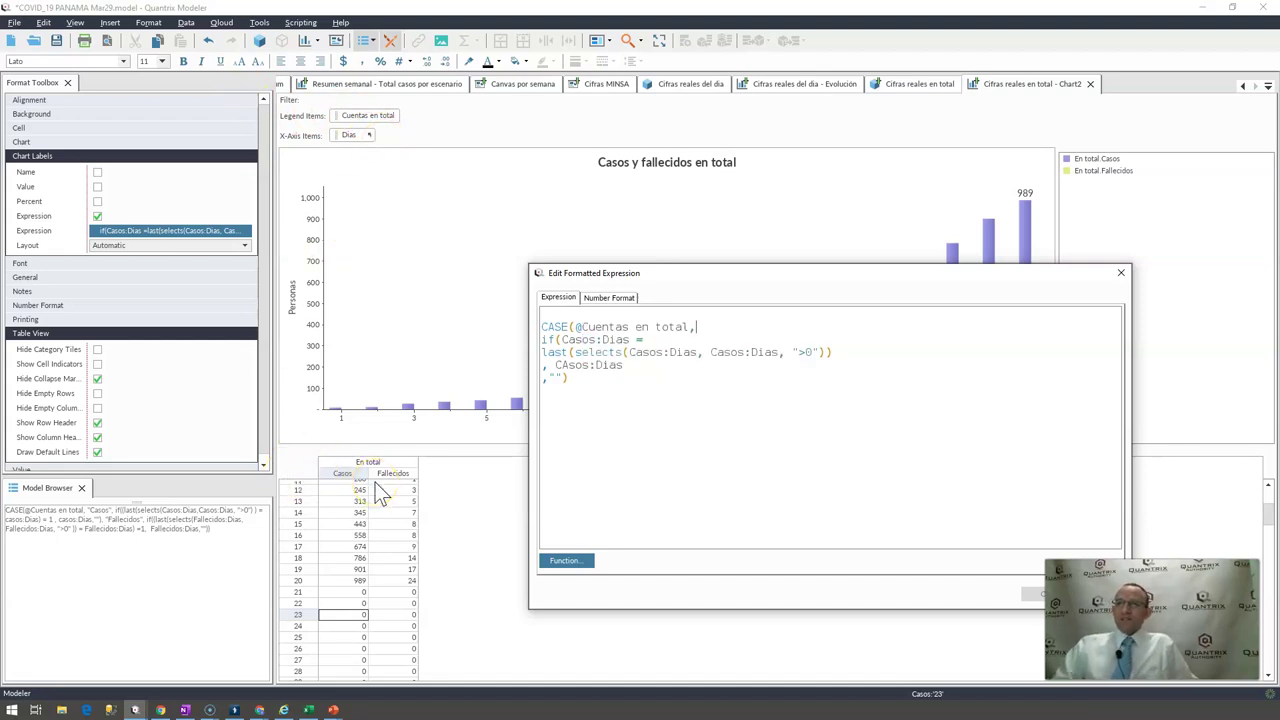
key(BackSpace)
key(BackSpace)
key(BackSpace)
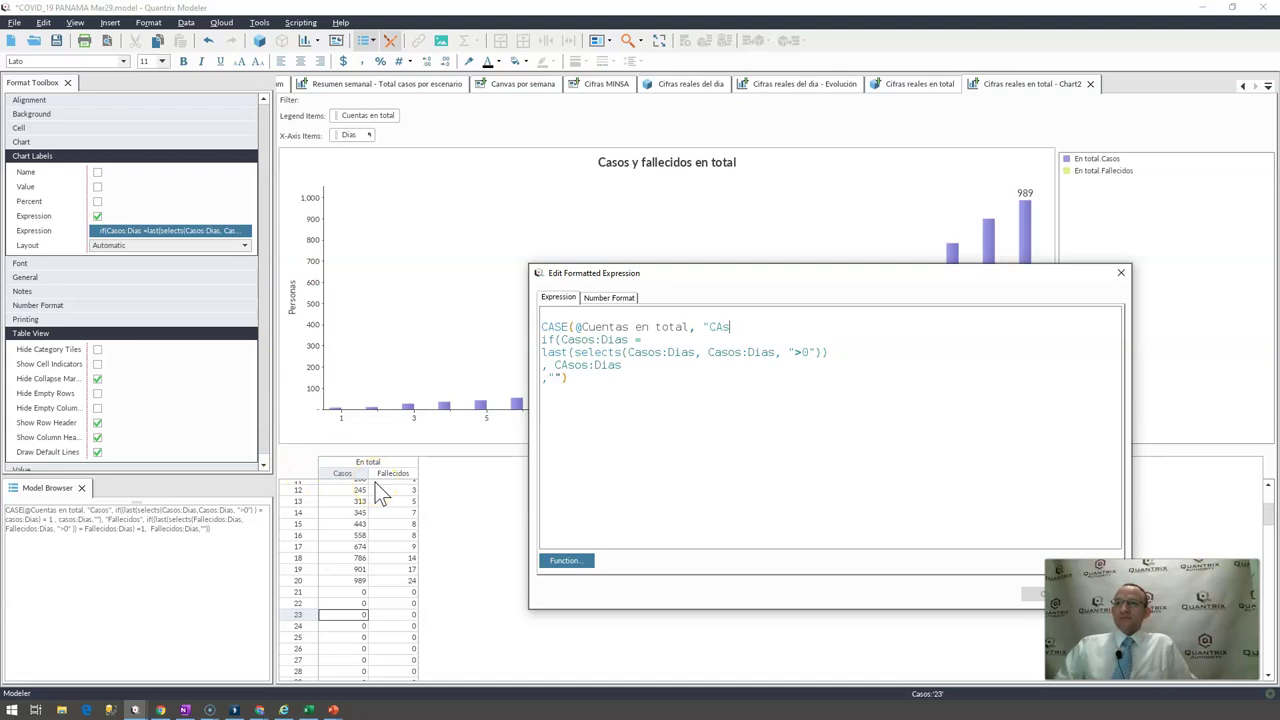
text(asos",)
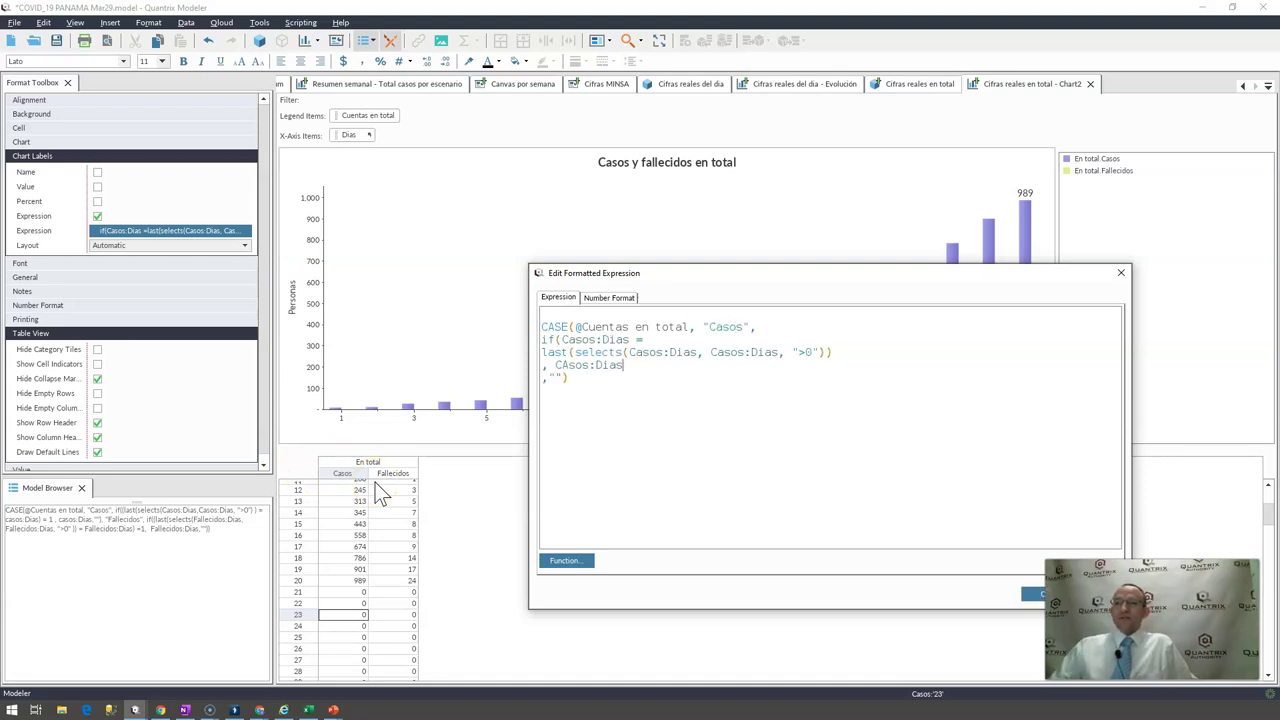
key(Down)
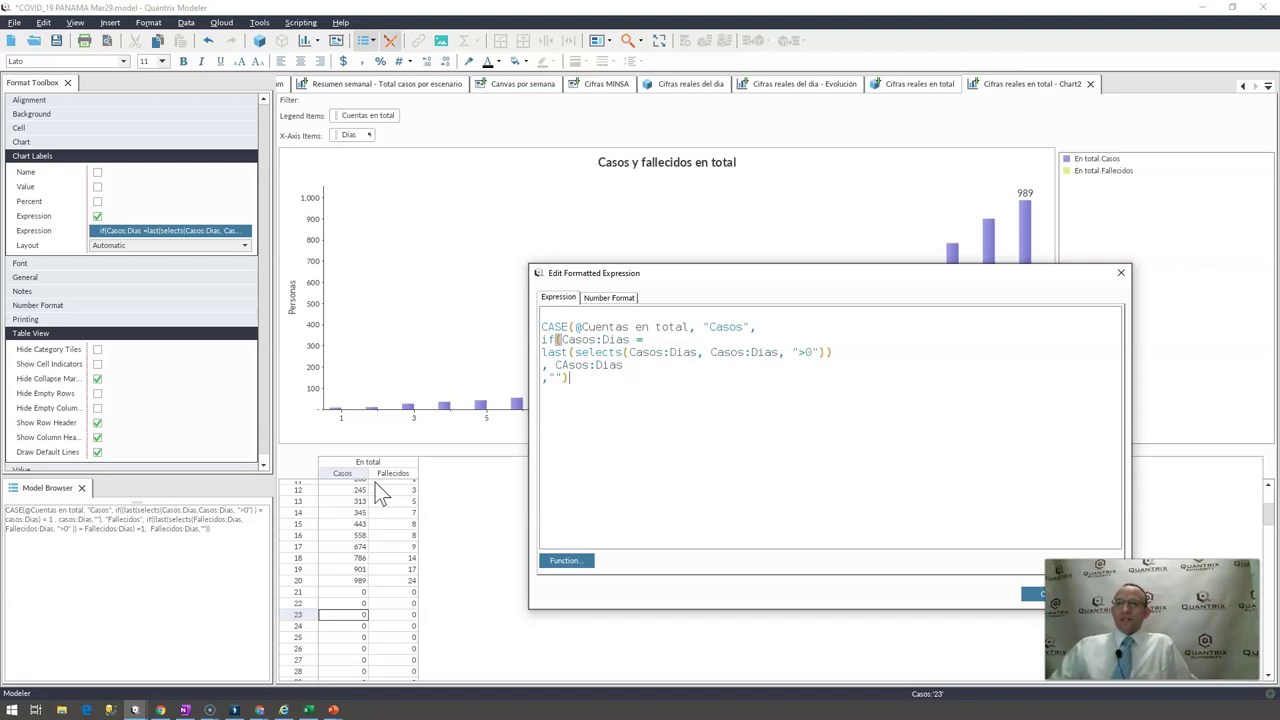
key(Return)
text(, "")
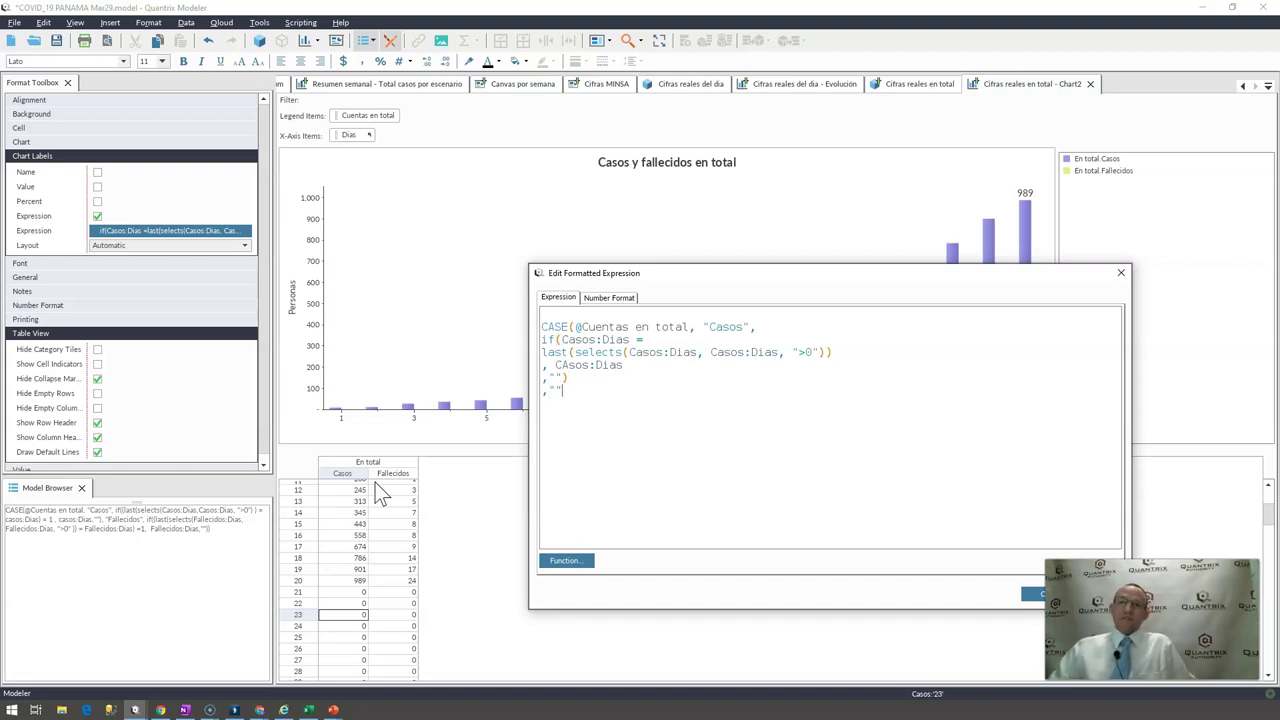
text())
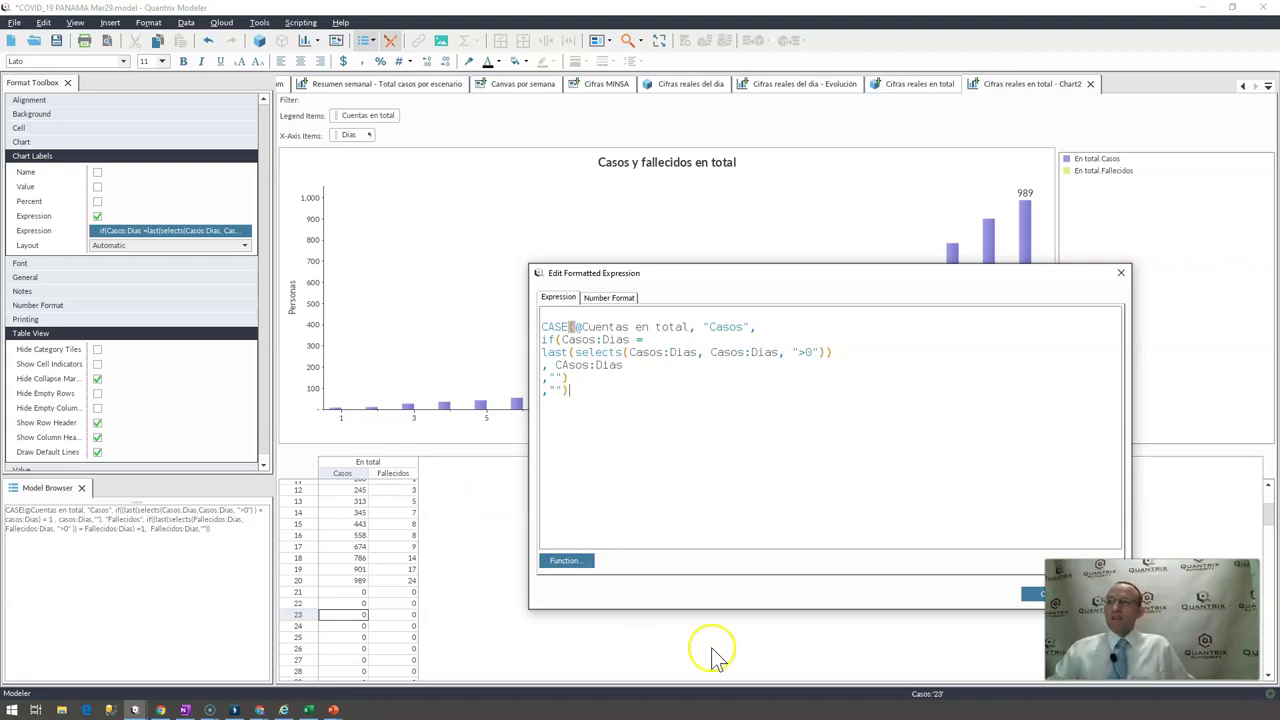
click(1032, 595)
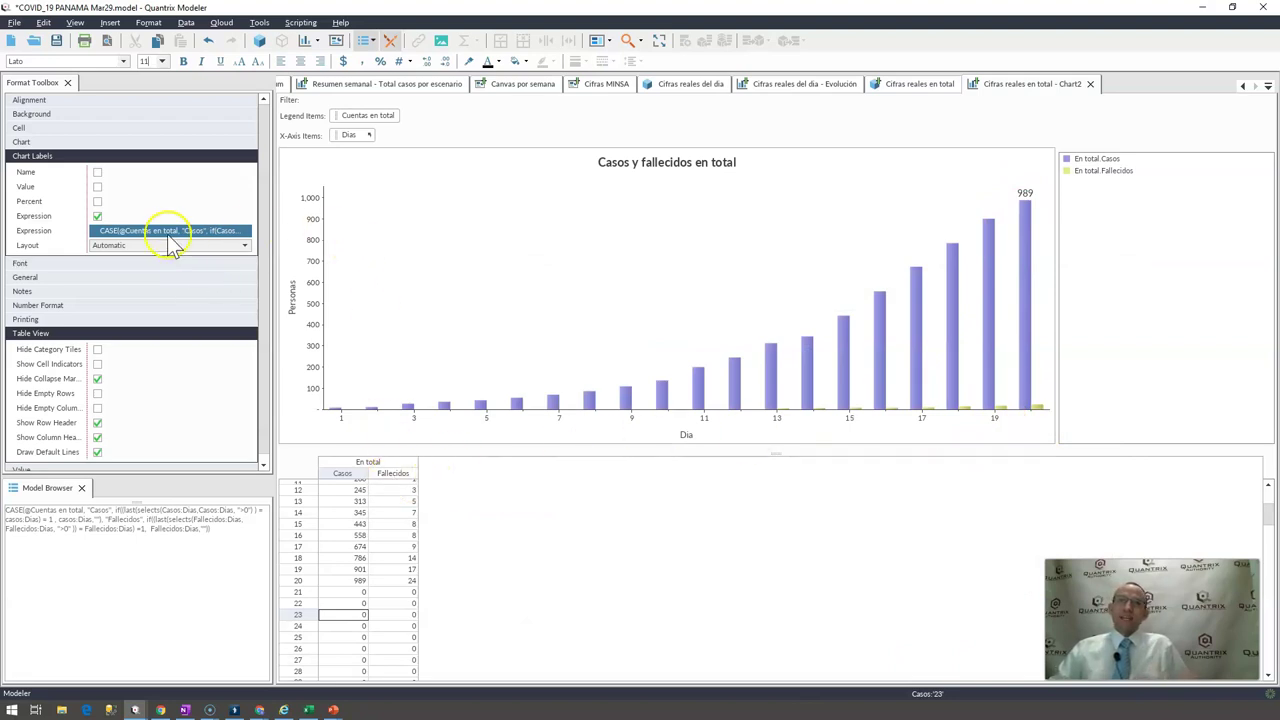
Duplicate the Casos if-branch onto a new line inside the CASE expression
click(166, 232)
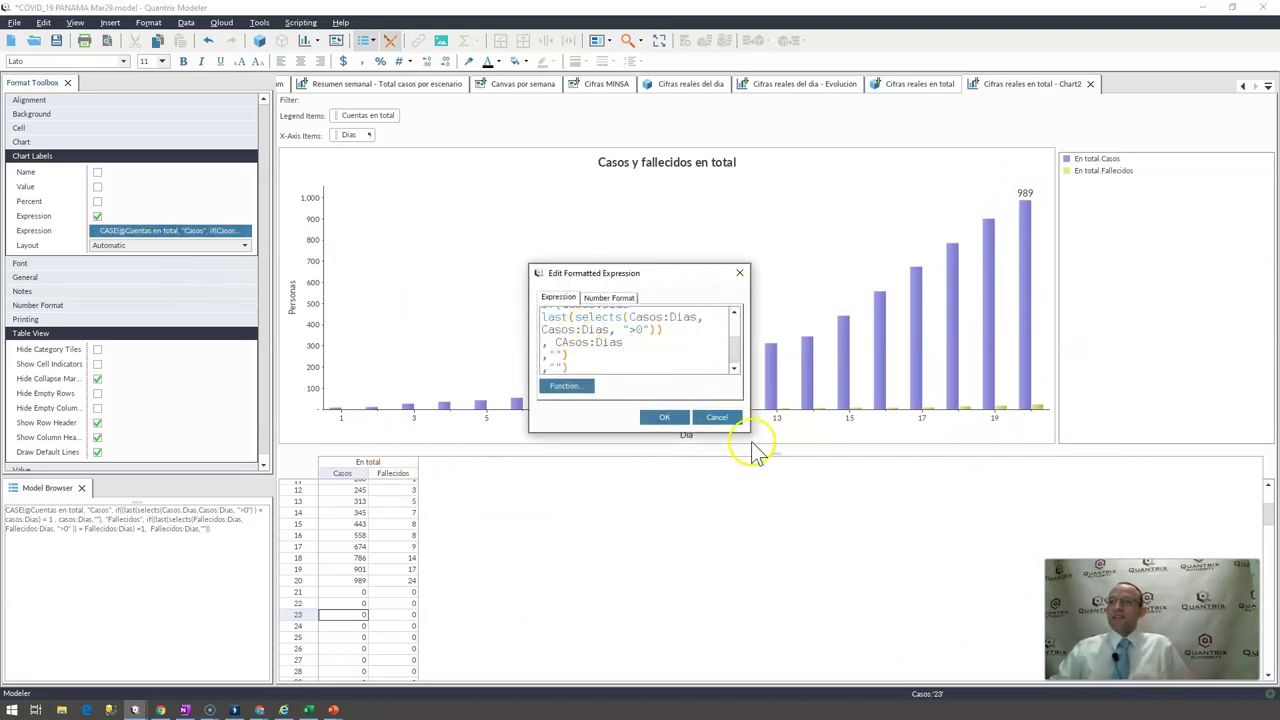
drag(750, 430, 1003, 594)
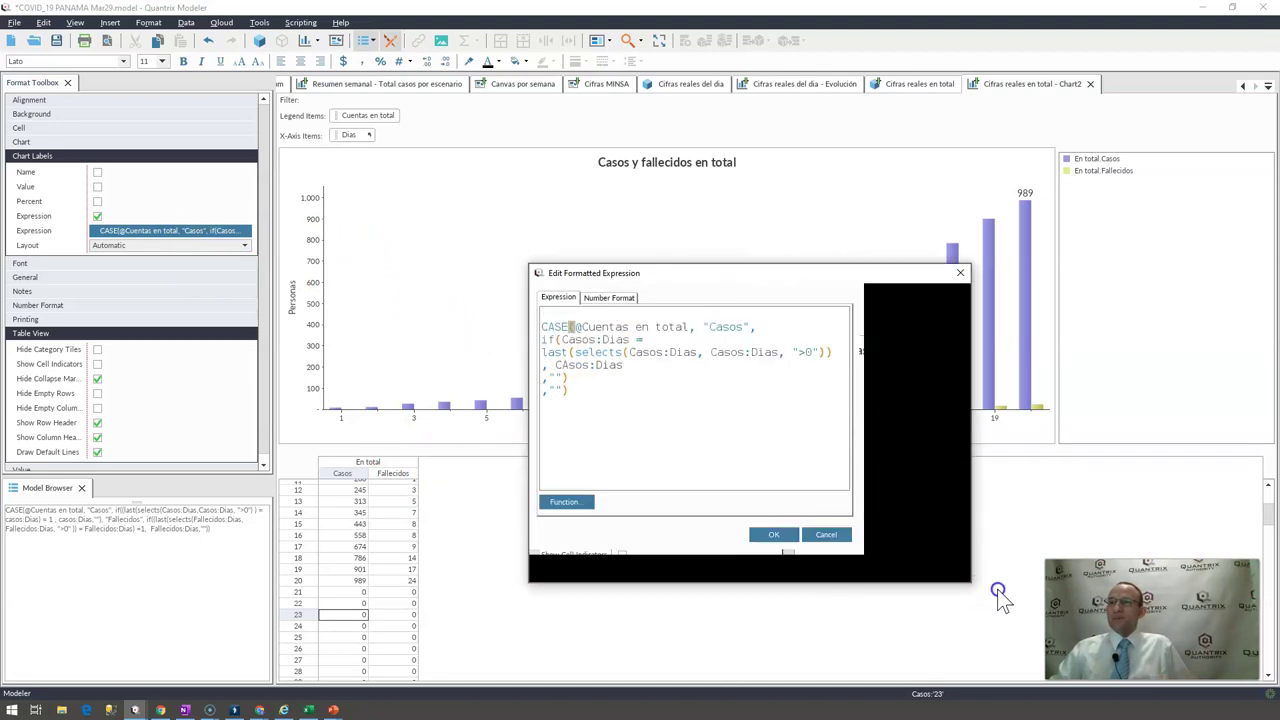
click(587, 389)
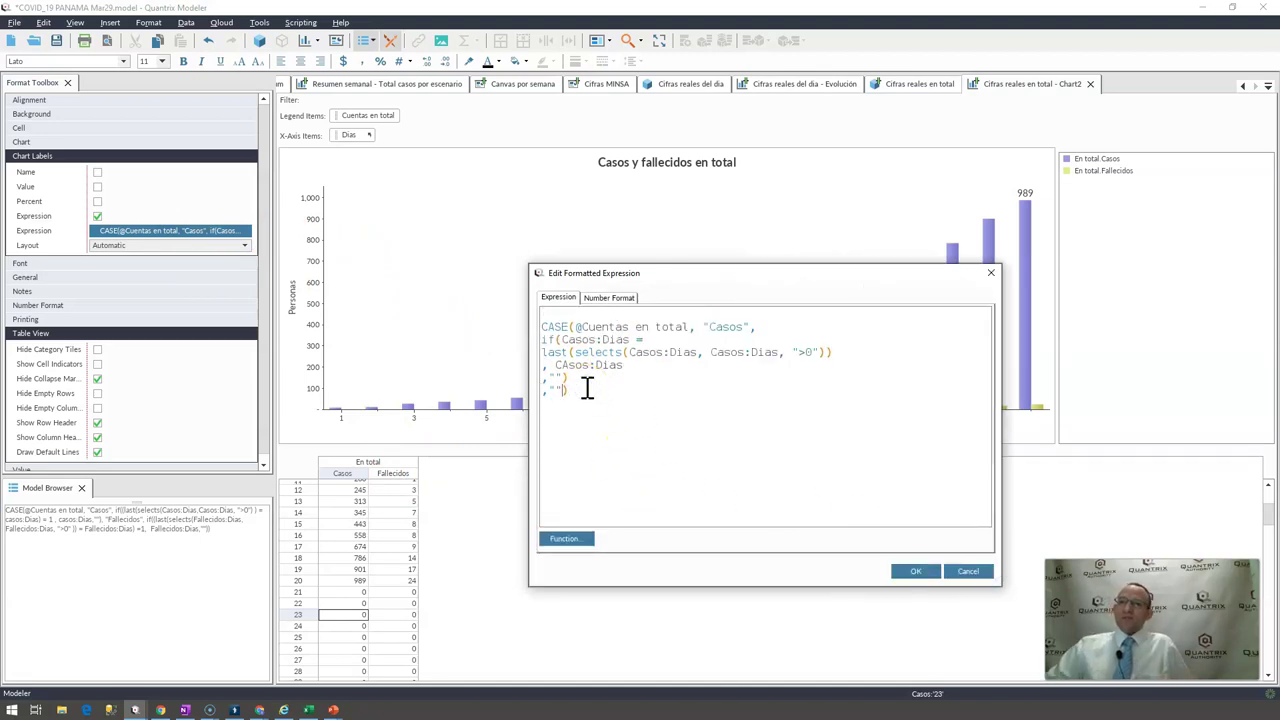
key(BackSpace)
key(BackSpace)
key(BackSpace)
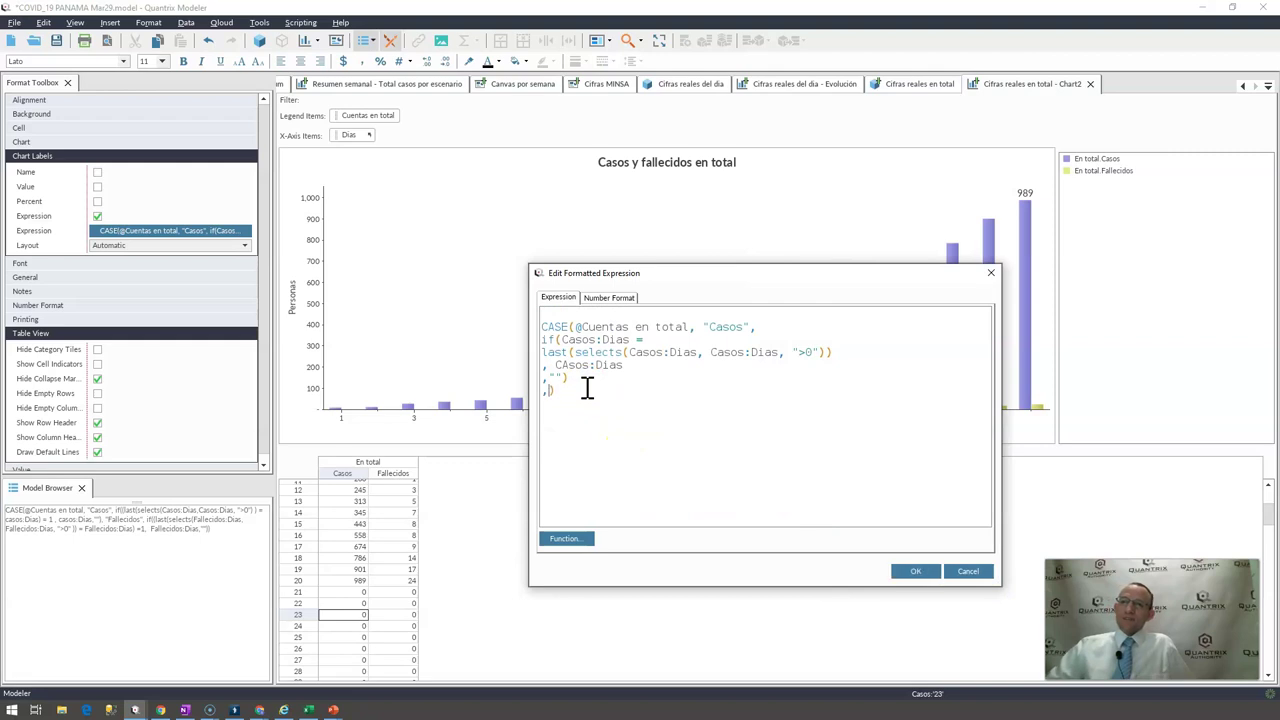
key(Return)
key(Return)
key(Return)
key(Return)
key(Up)
key(Up)
key(Up)
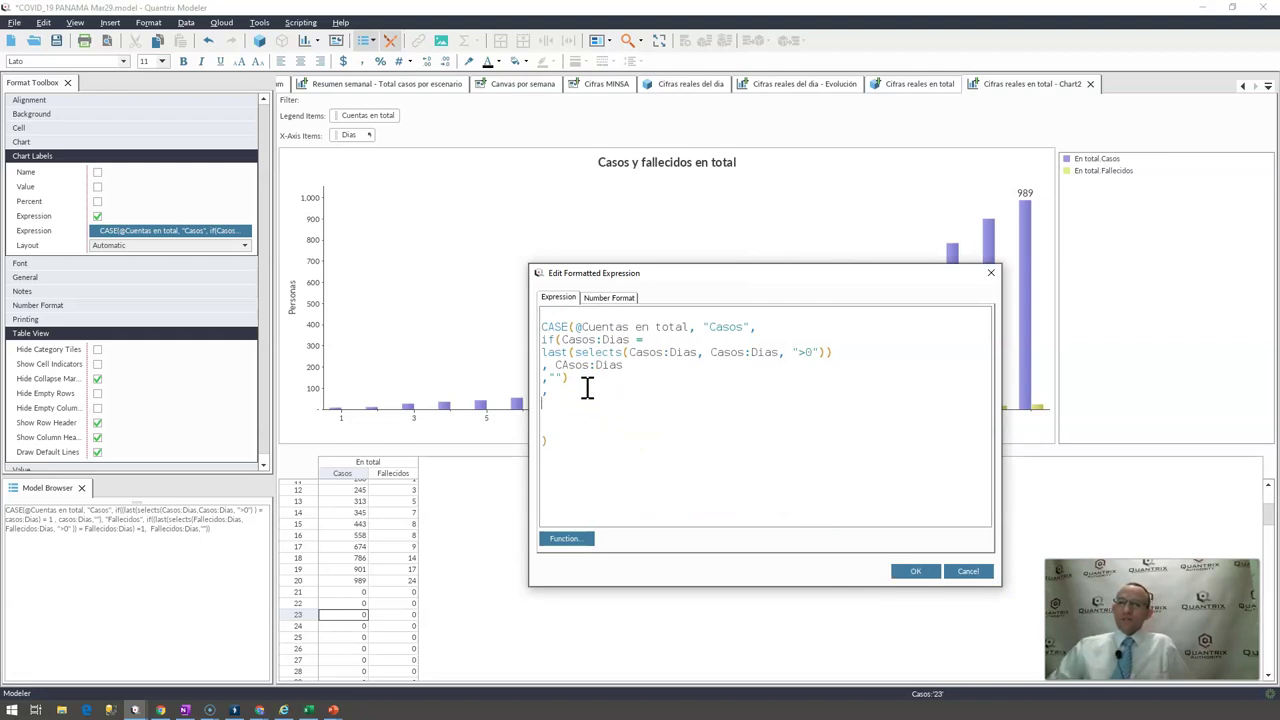
key(Up)
key(Up)
key(Up)
key(Up)
key(Up)
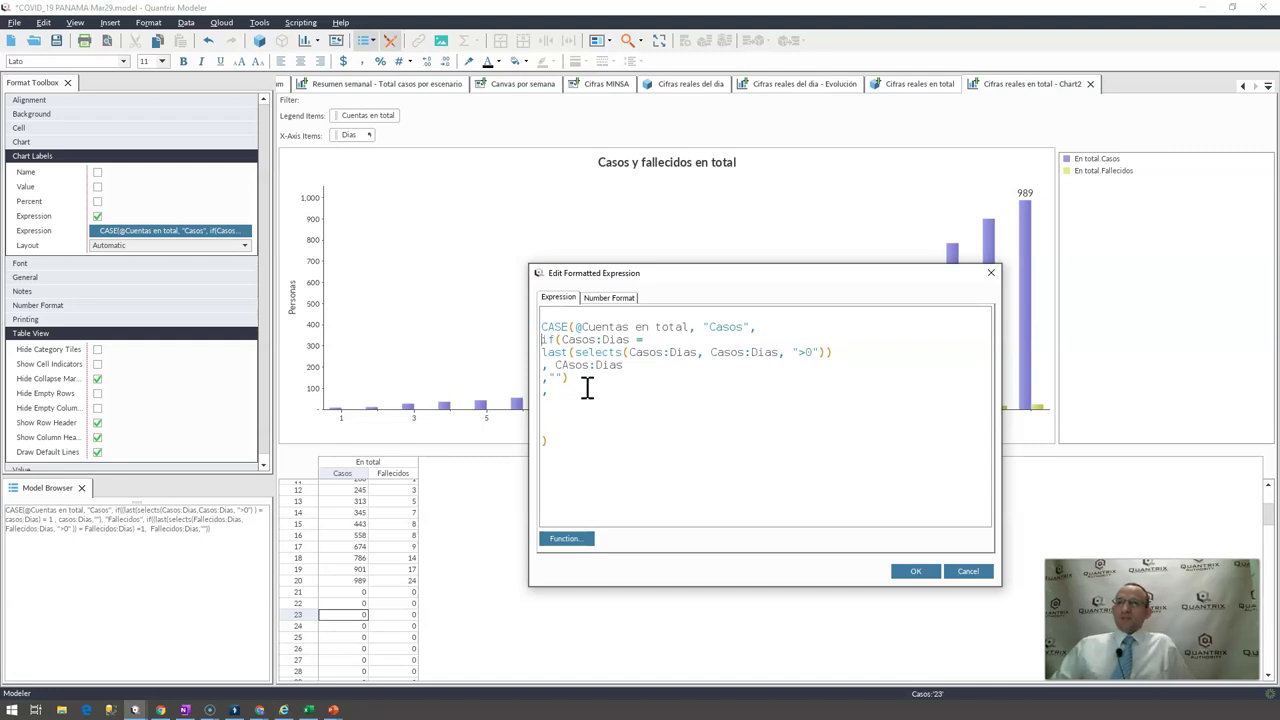
key(shift+Down)
key(shift+Down)
key(shift+Down)
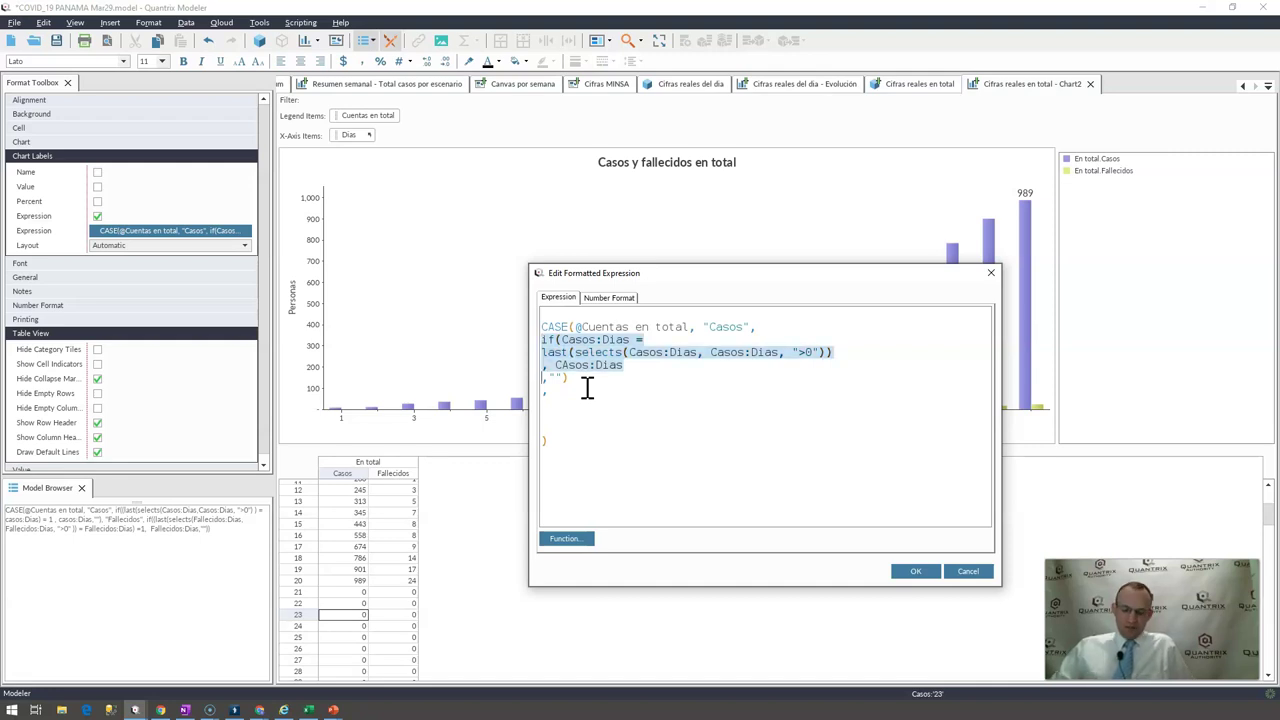
key(Down)
key(Down)
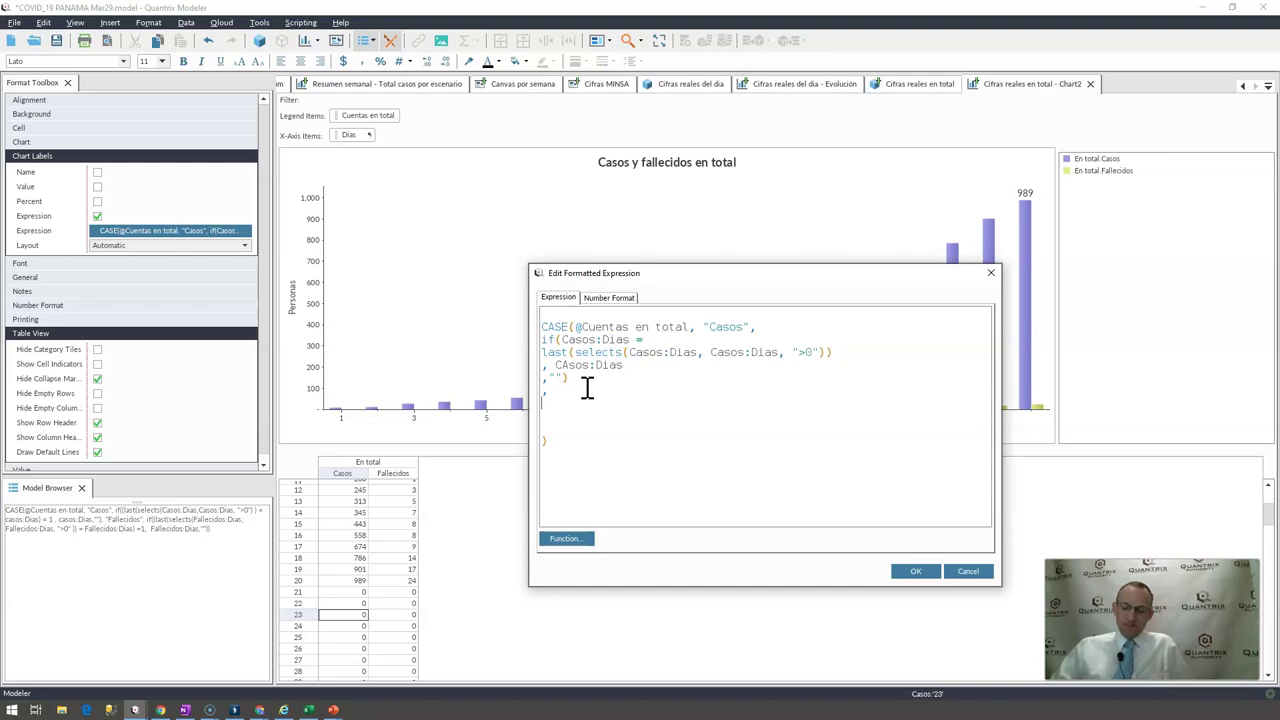
text(if(Casos:Dias = last(selects(Casos:Dias, Casos:Dias, ">0")) , Casos:Dias)
Change the copied branch's condition and selects call from Casos to Fallecidos
key(Up)
key(Up)
key(Up)
key(Right)
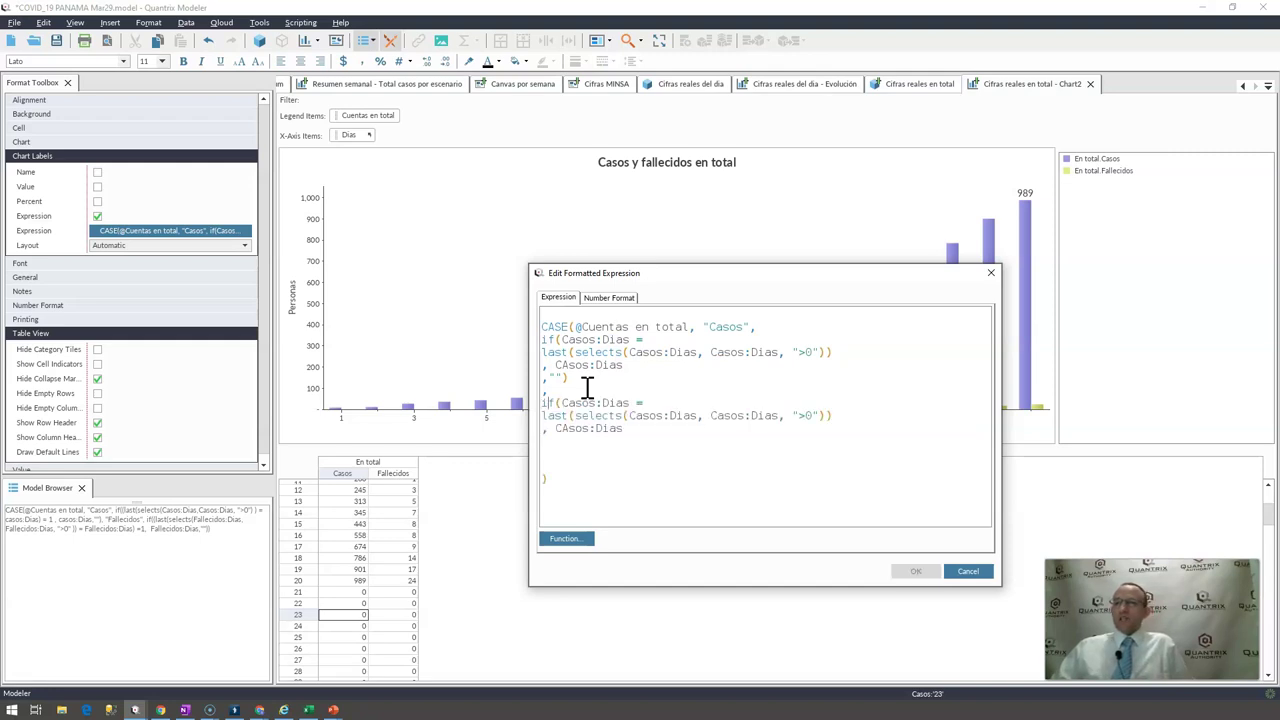
key(ctrl+shift+Right)
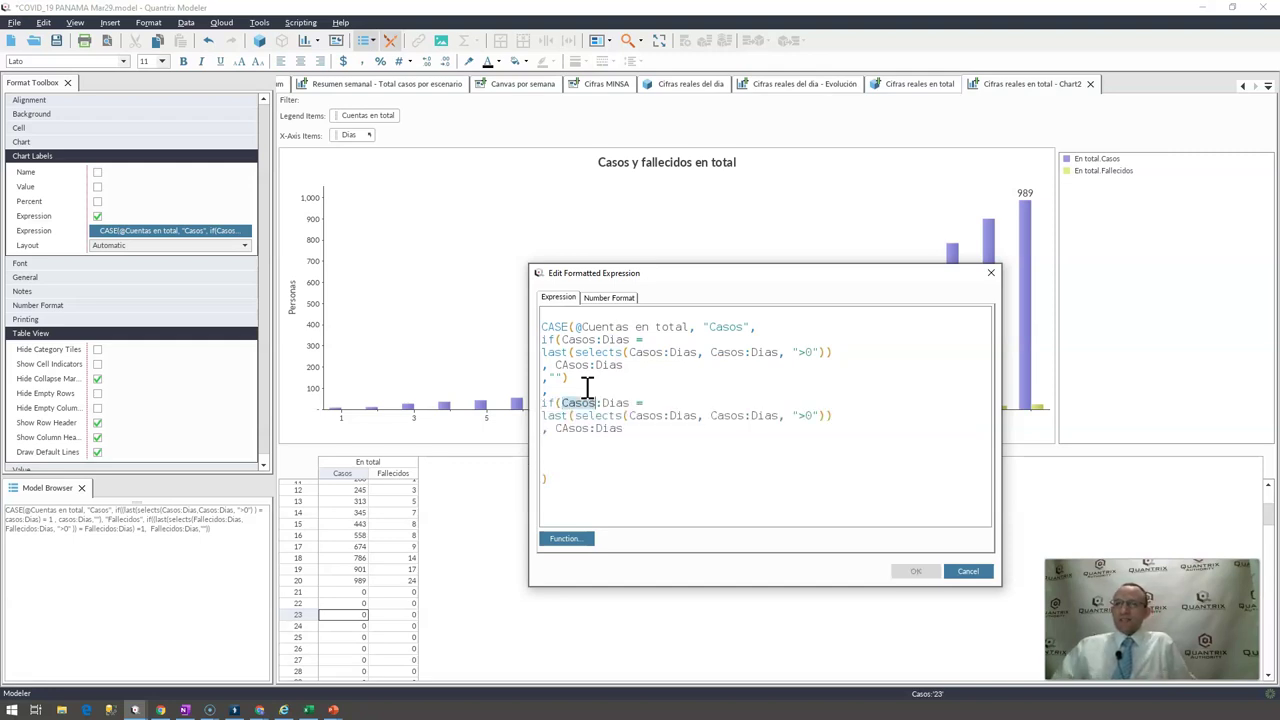
text(F)
key(Return)
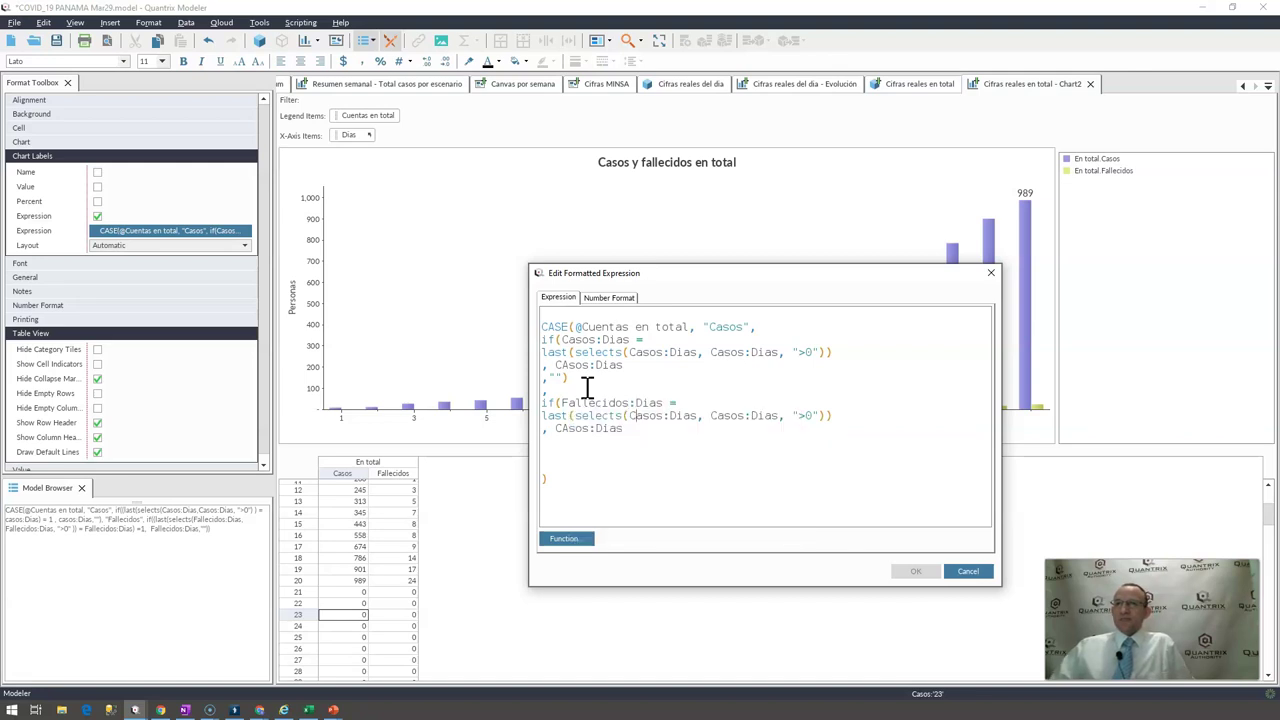
key(ctrl+shift+Right)
text(F)
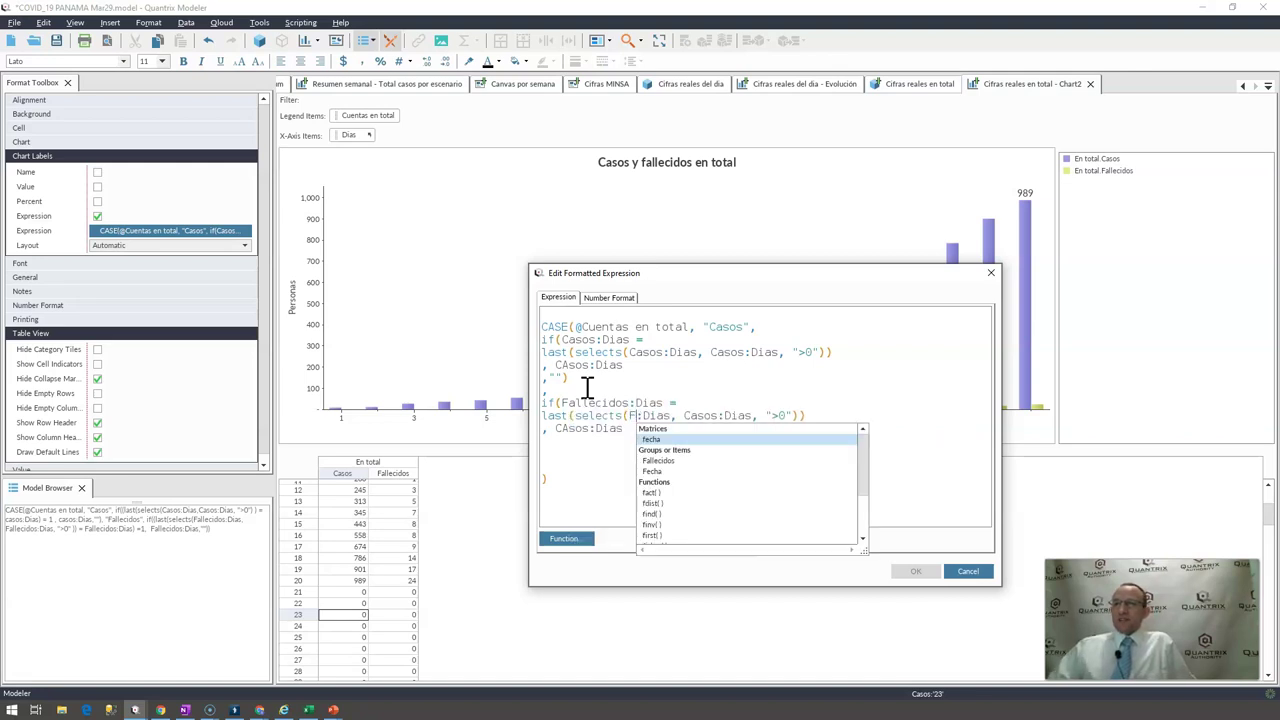
text(a)
key(Return)
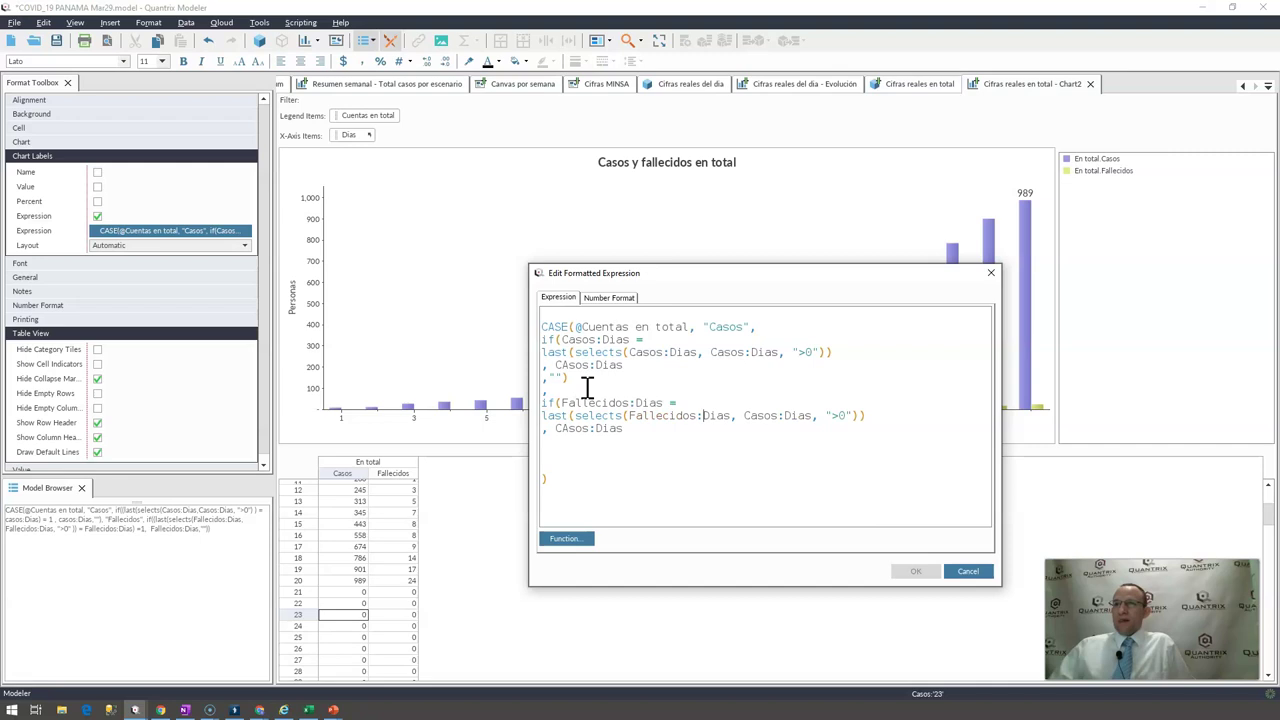
key(ctrl+shift+Right)
text(F)
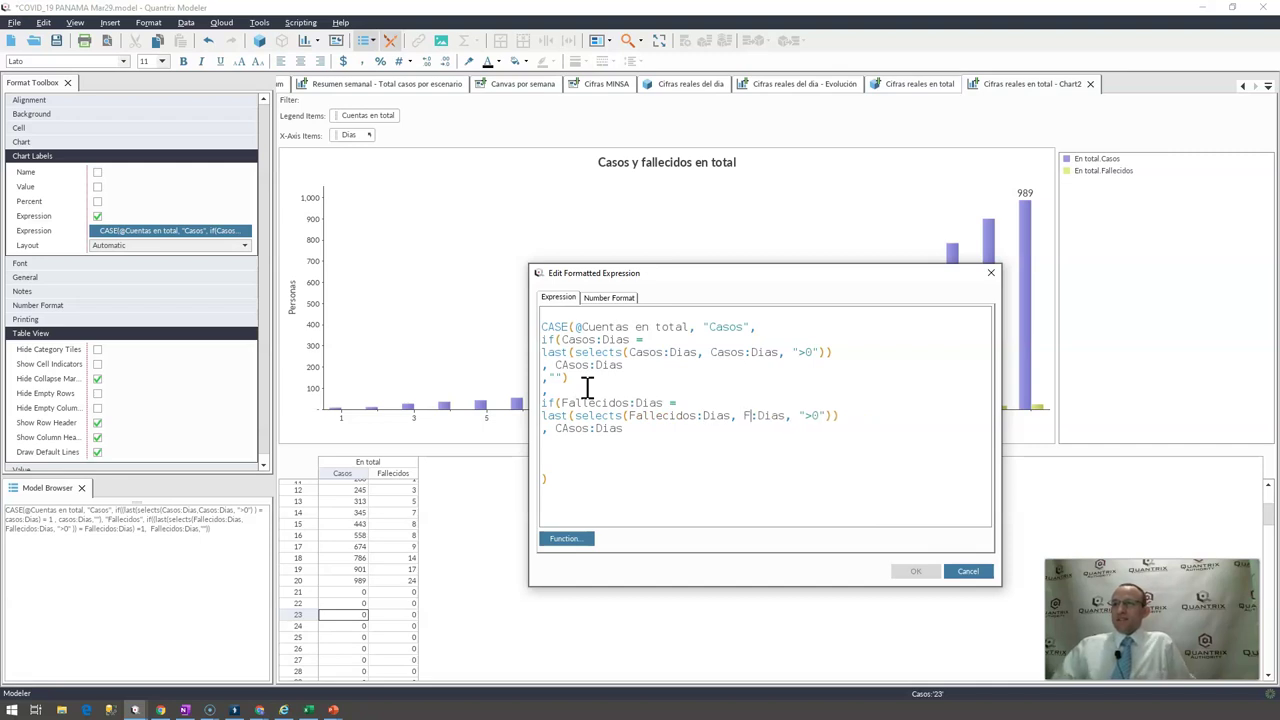
key(Down)
key(Return)
Make the branch return Fallecidos:Dias, close it with , "") and apply the expression
key(Down)
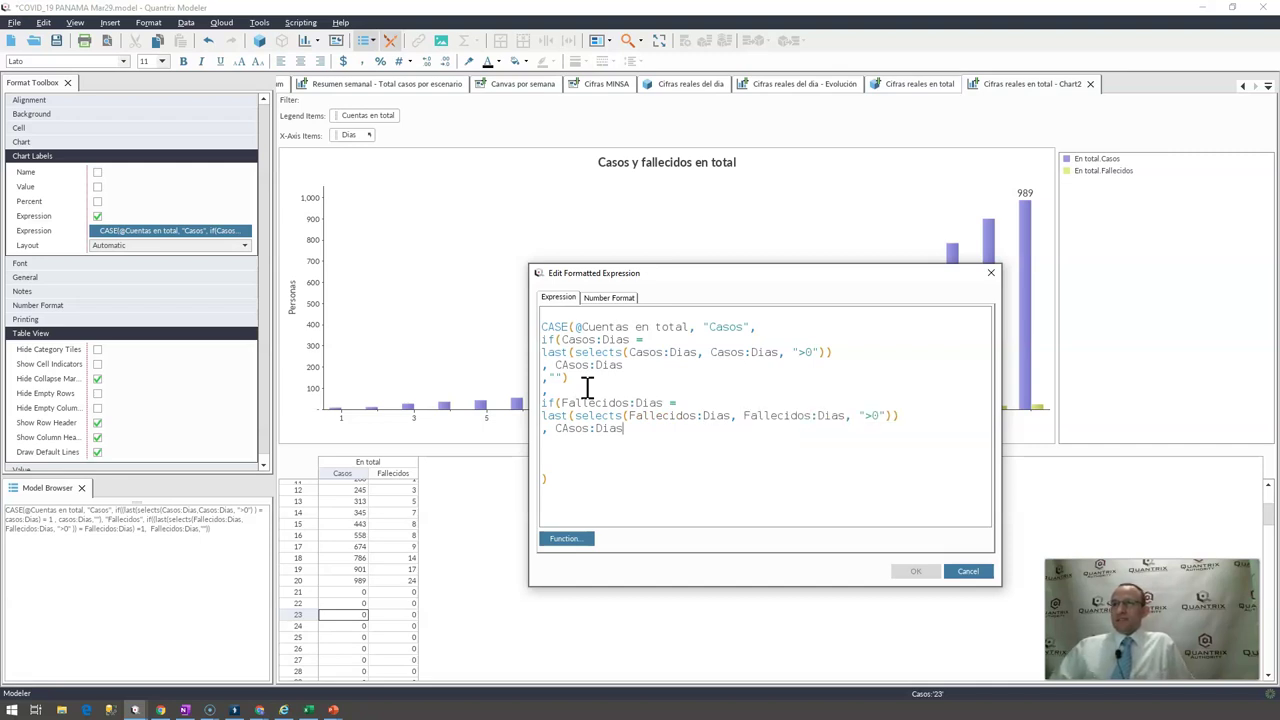
key(ctrl+shift+Left)
text(Fa)
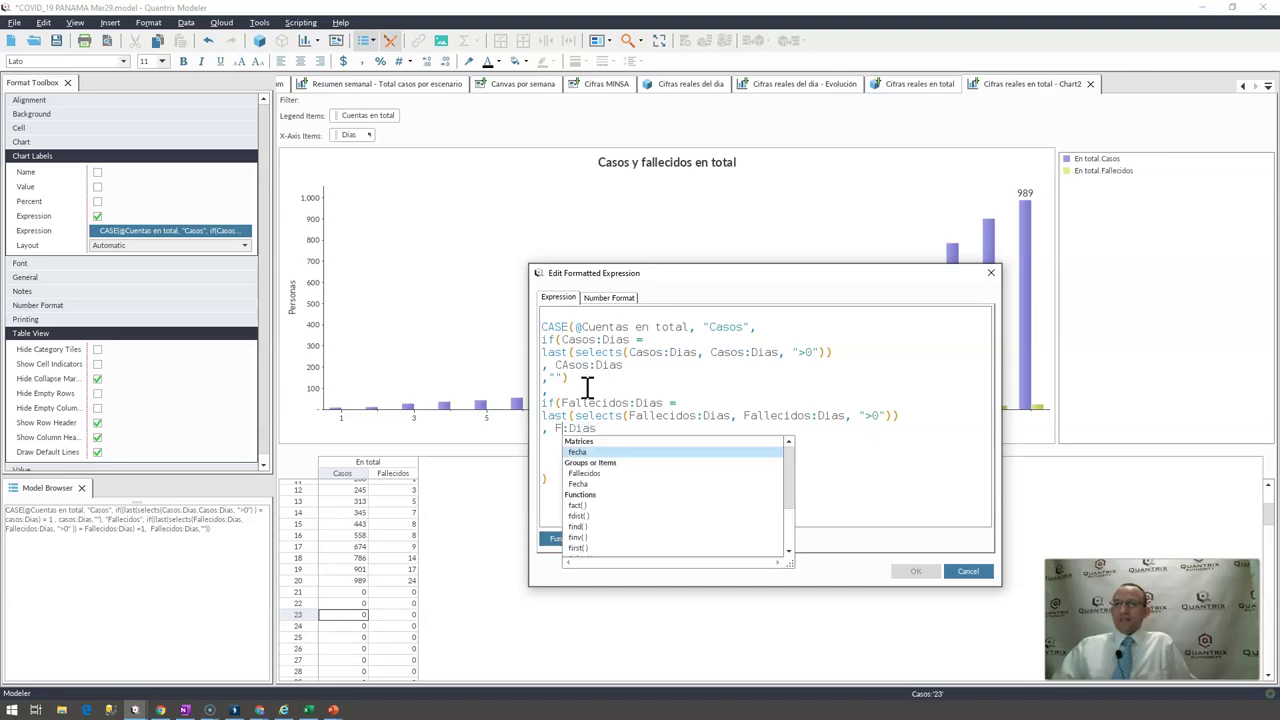
key(Return)
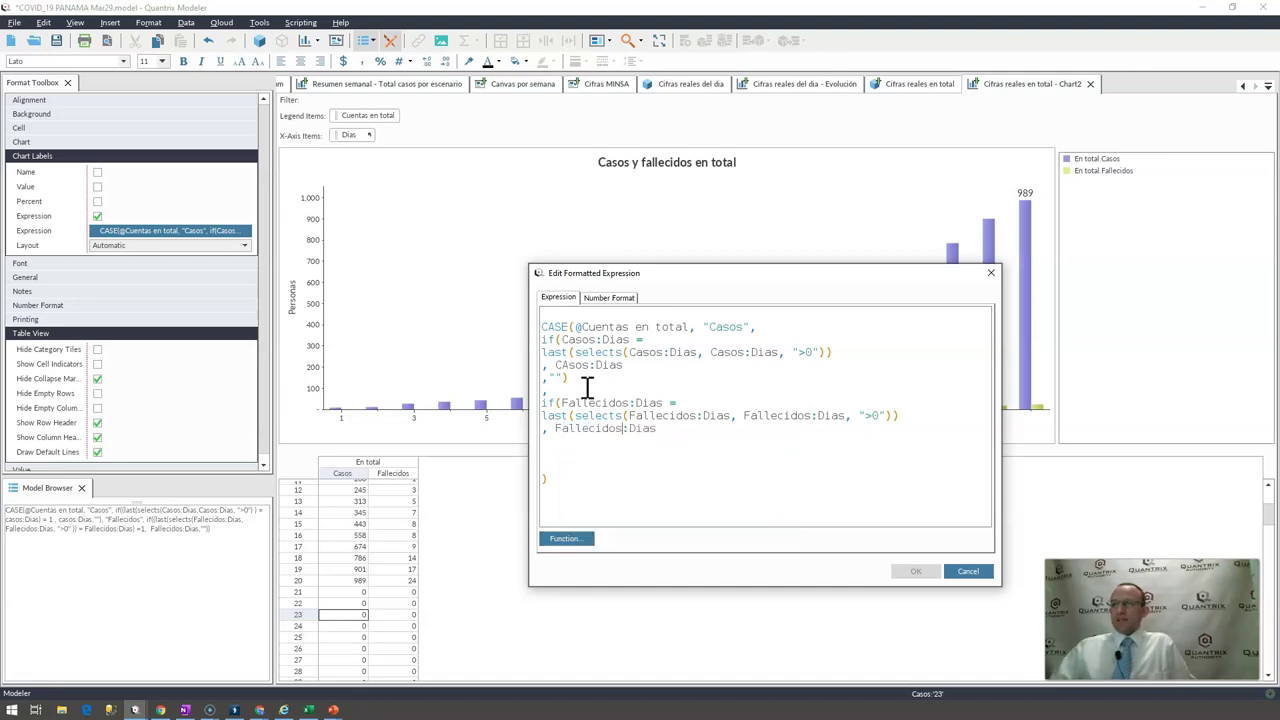
key(Down)
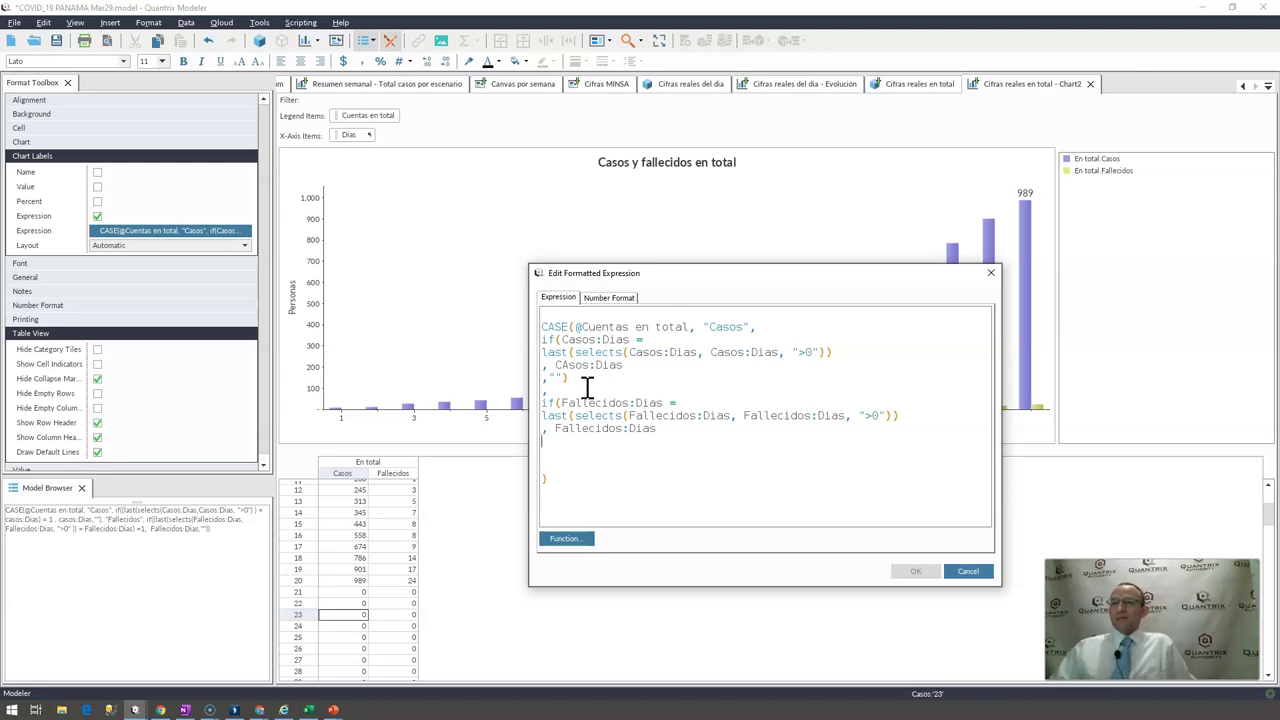
key(Up)
key(Up)
key(Down)
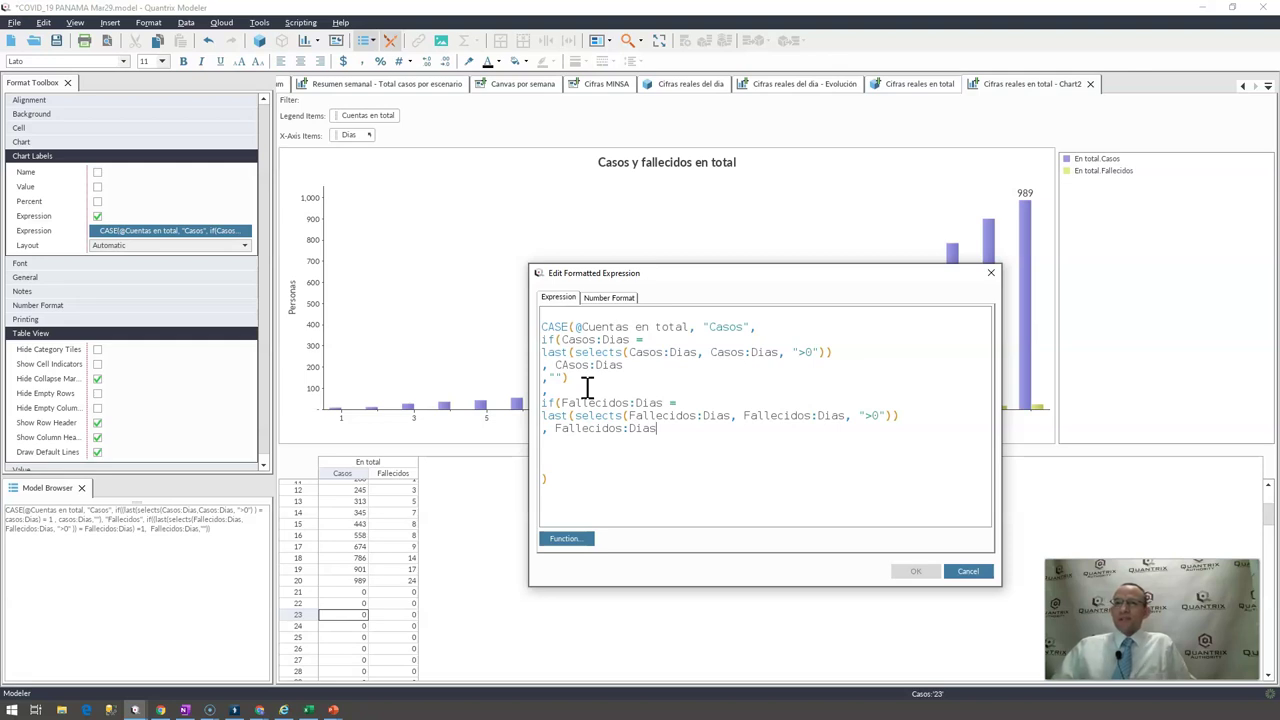
text(, "")
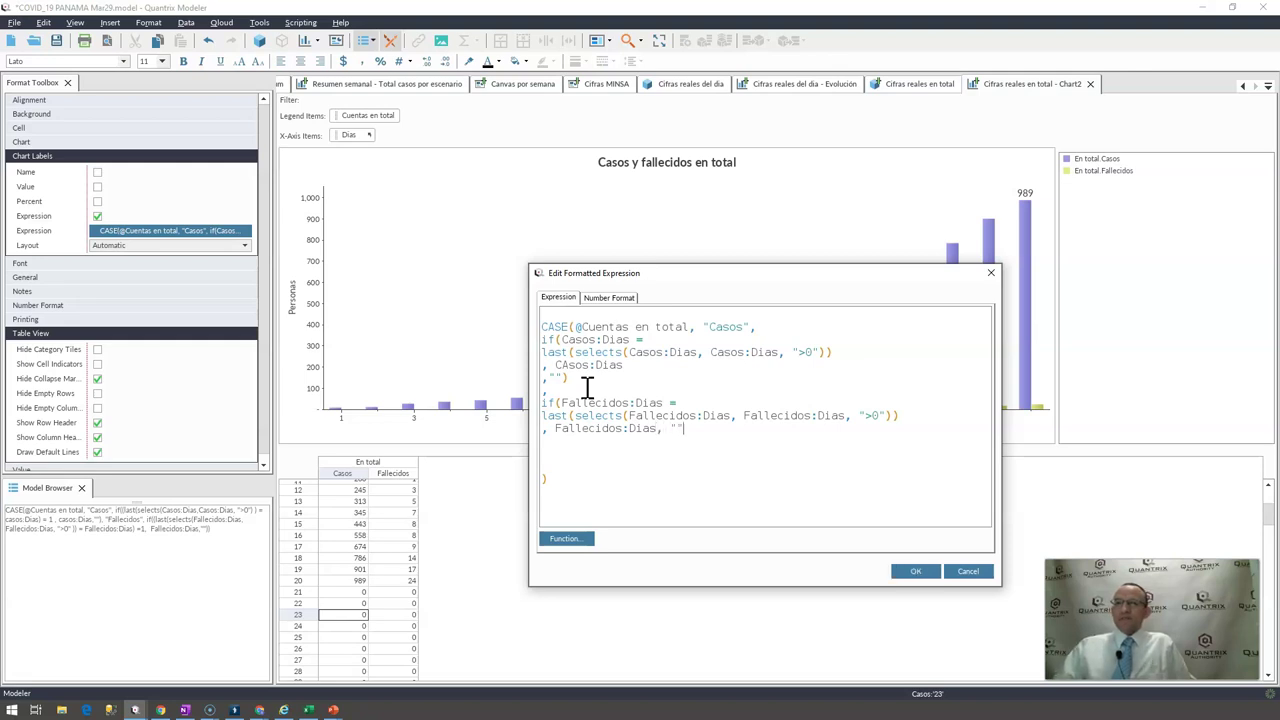
text())
key(Return)
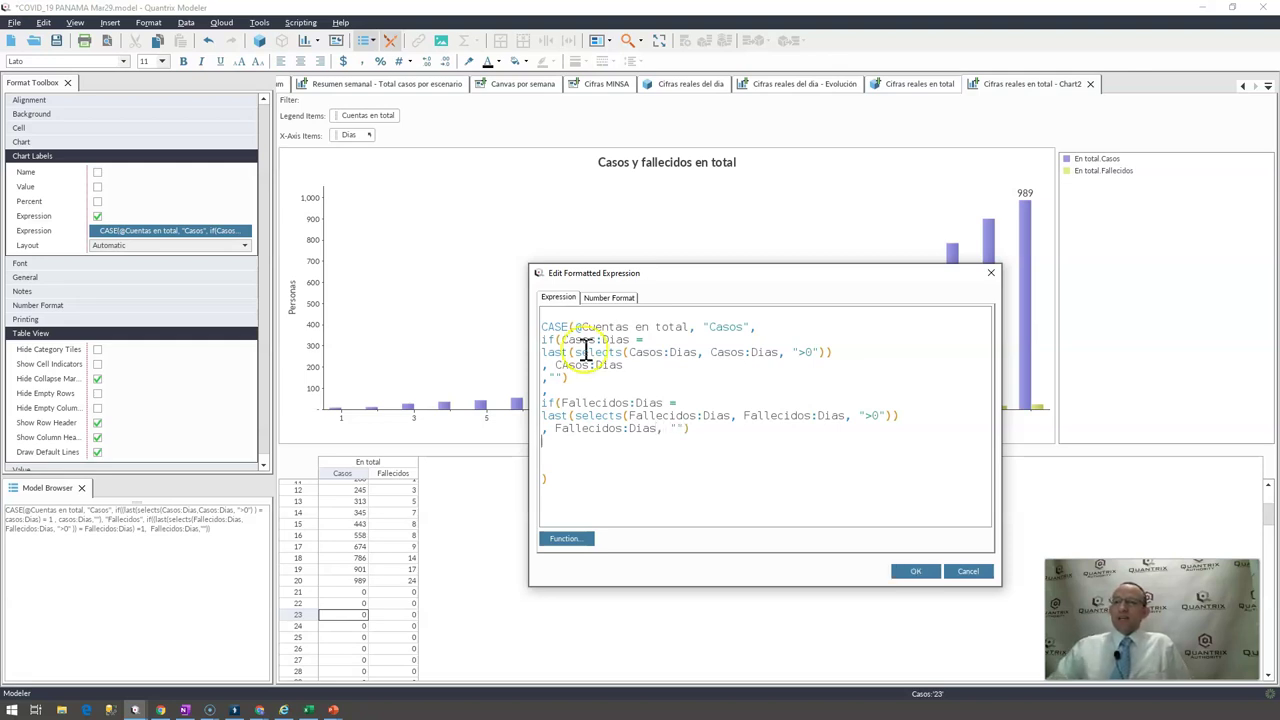
click(912, 573)
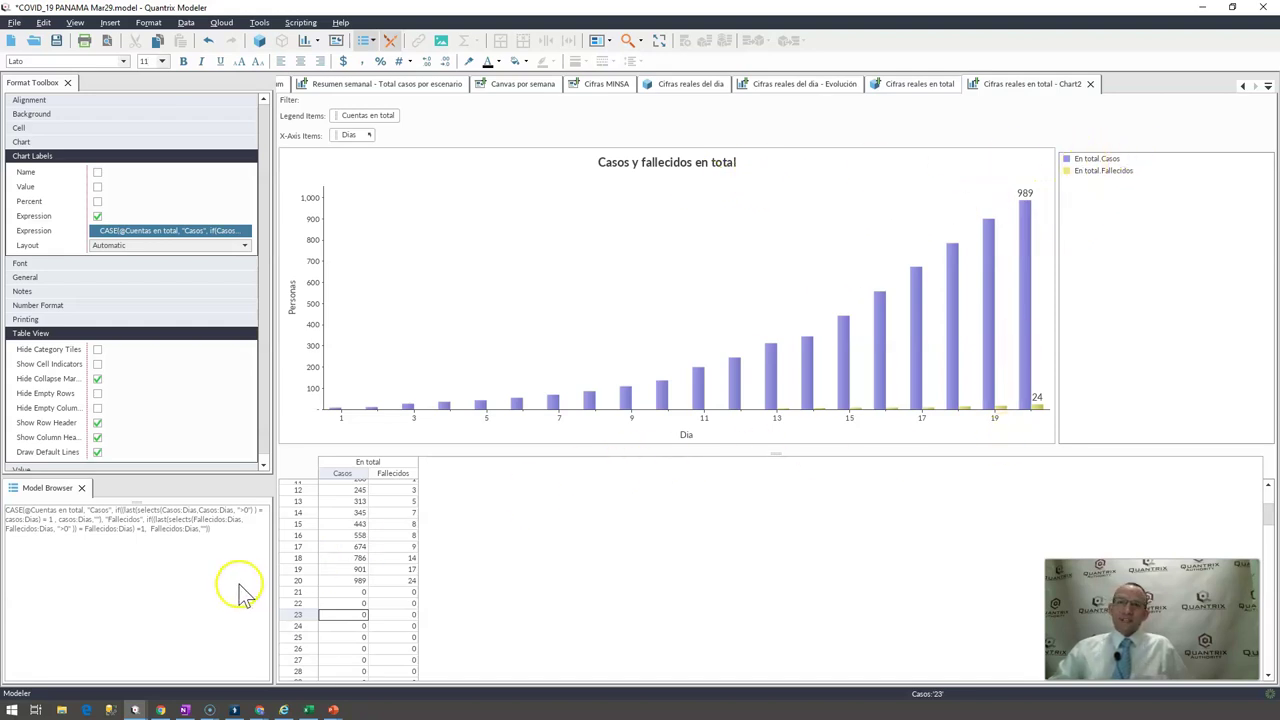
click(400, 581)
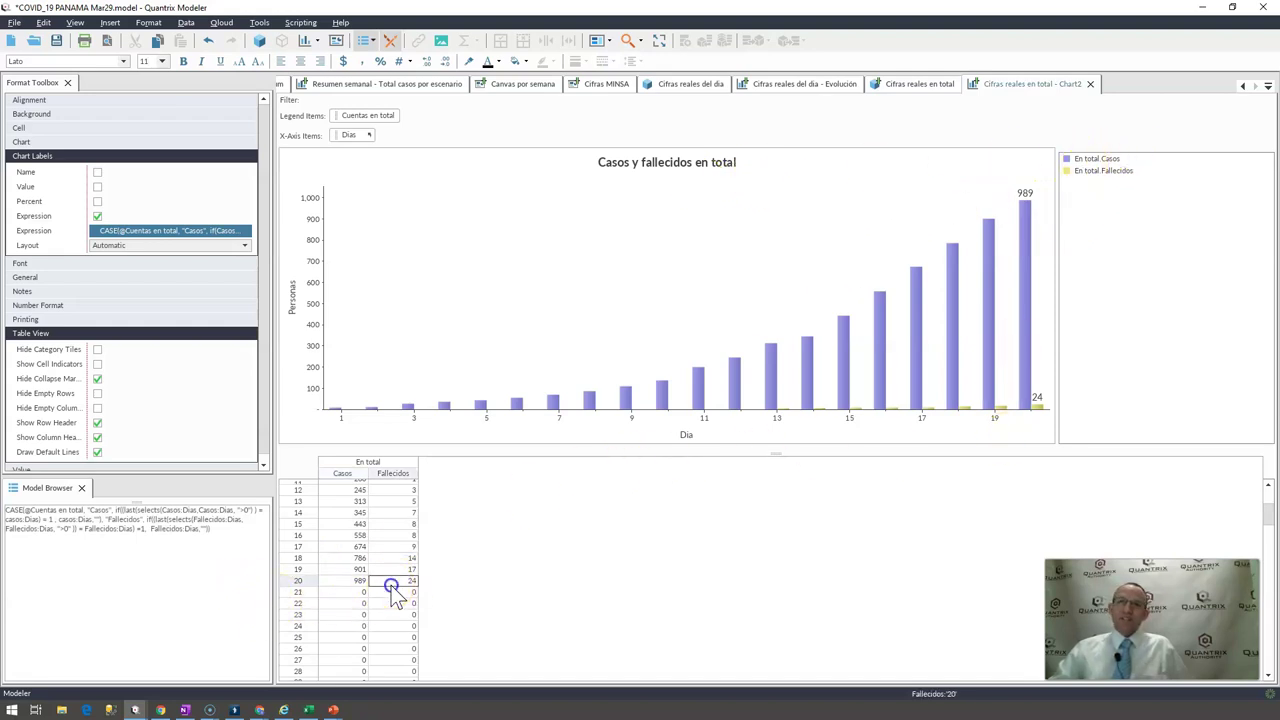
double_click(139, 230)
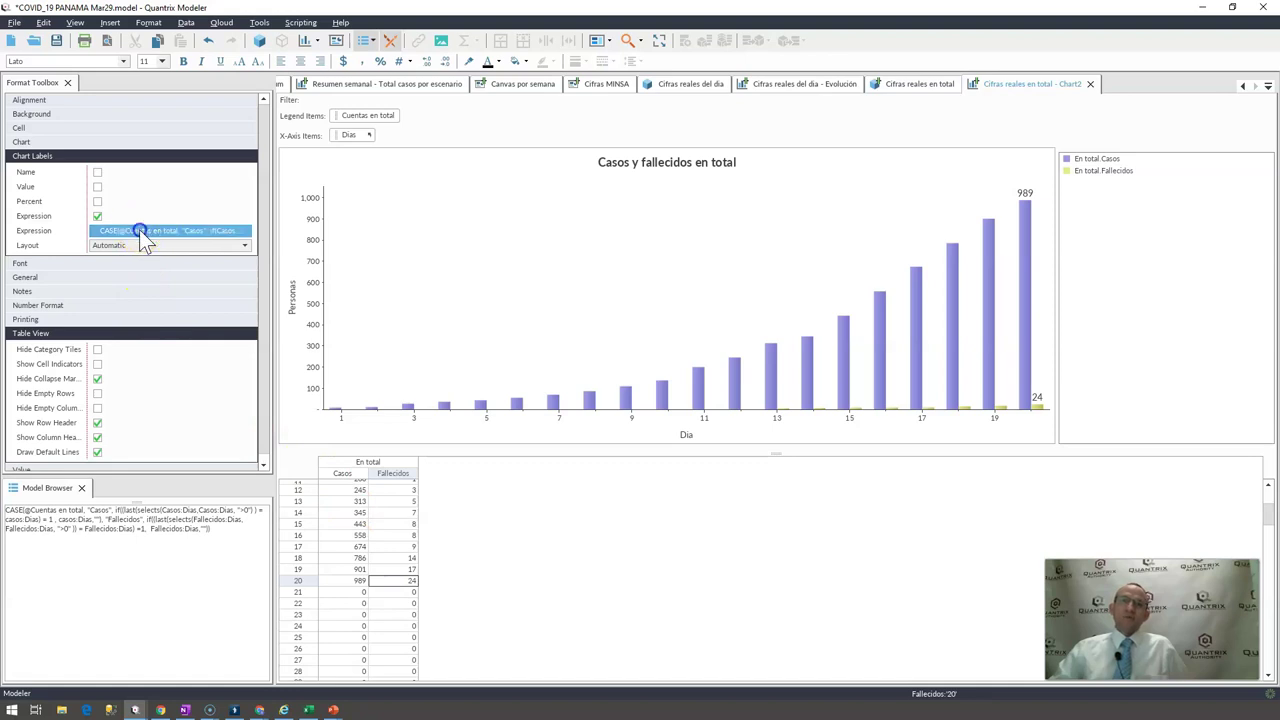
drag(747, 431, 968, 564)
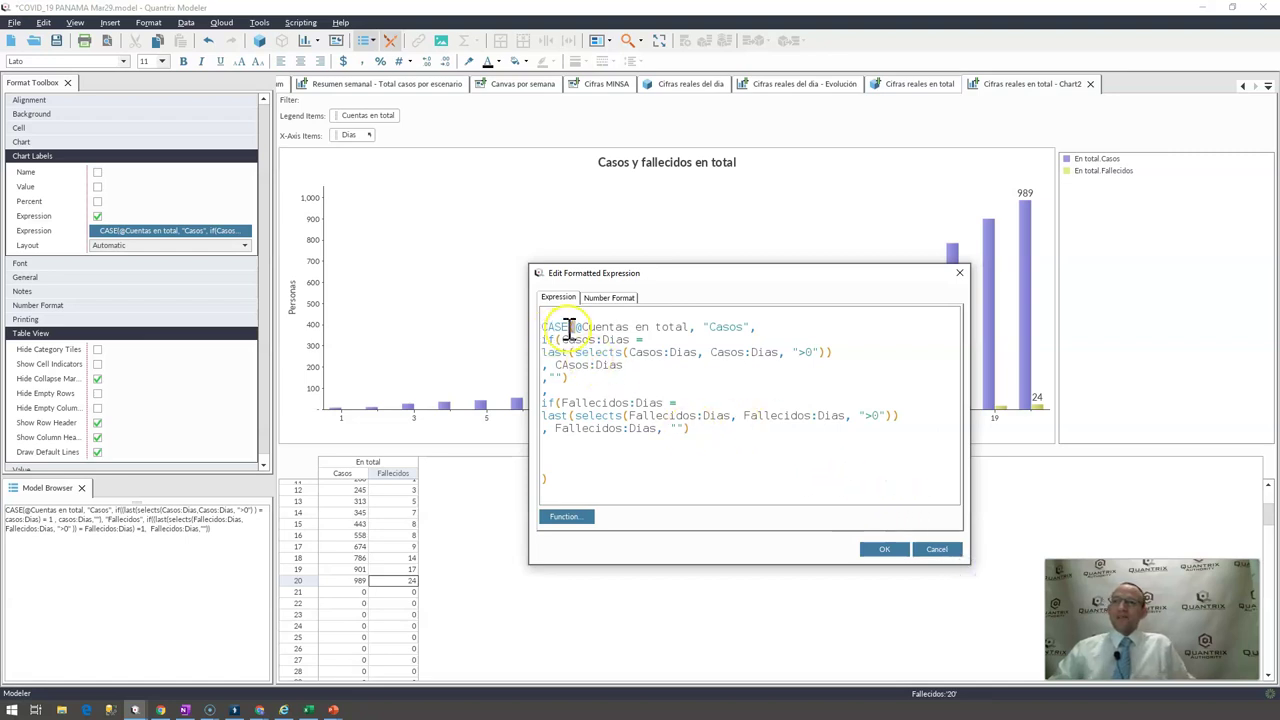
click(623, 337)
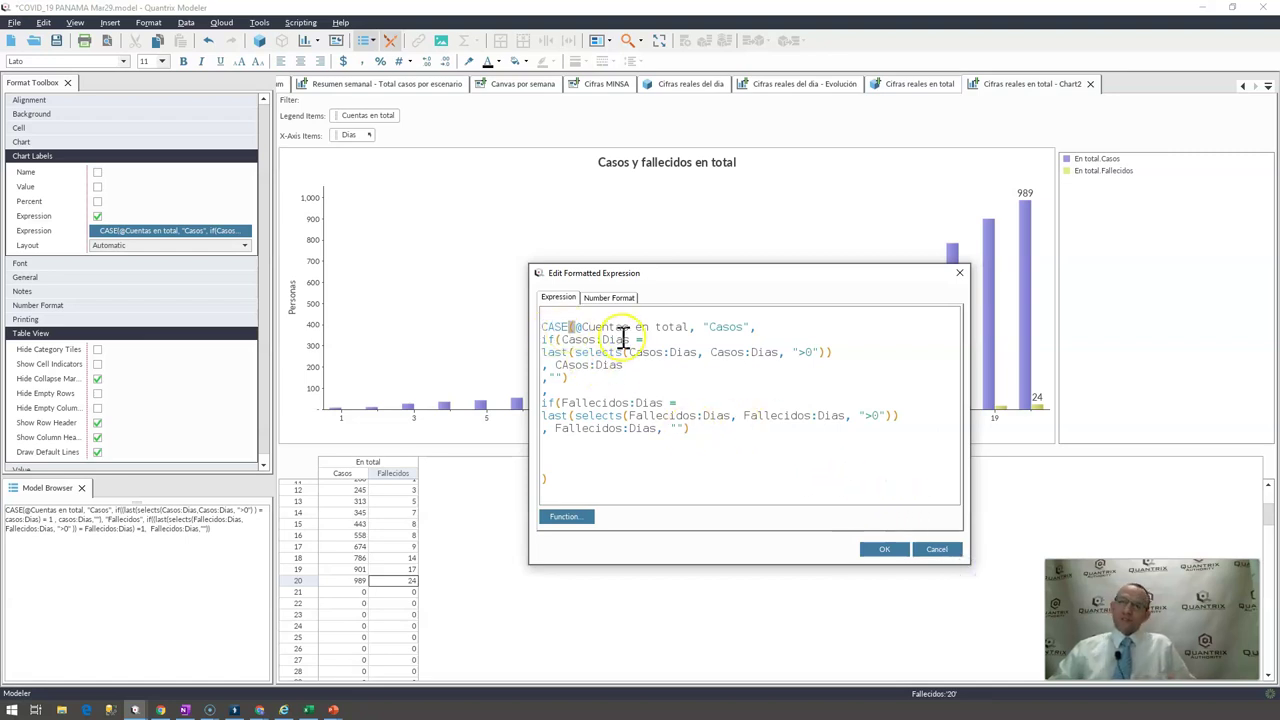
click(555, 327)
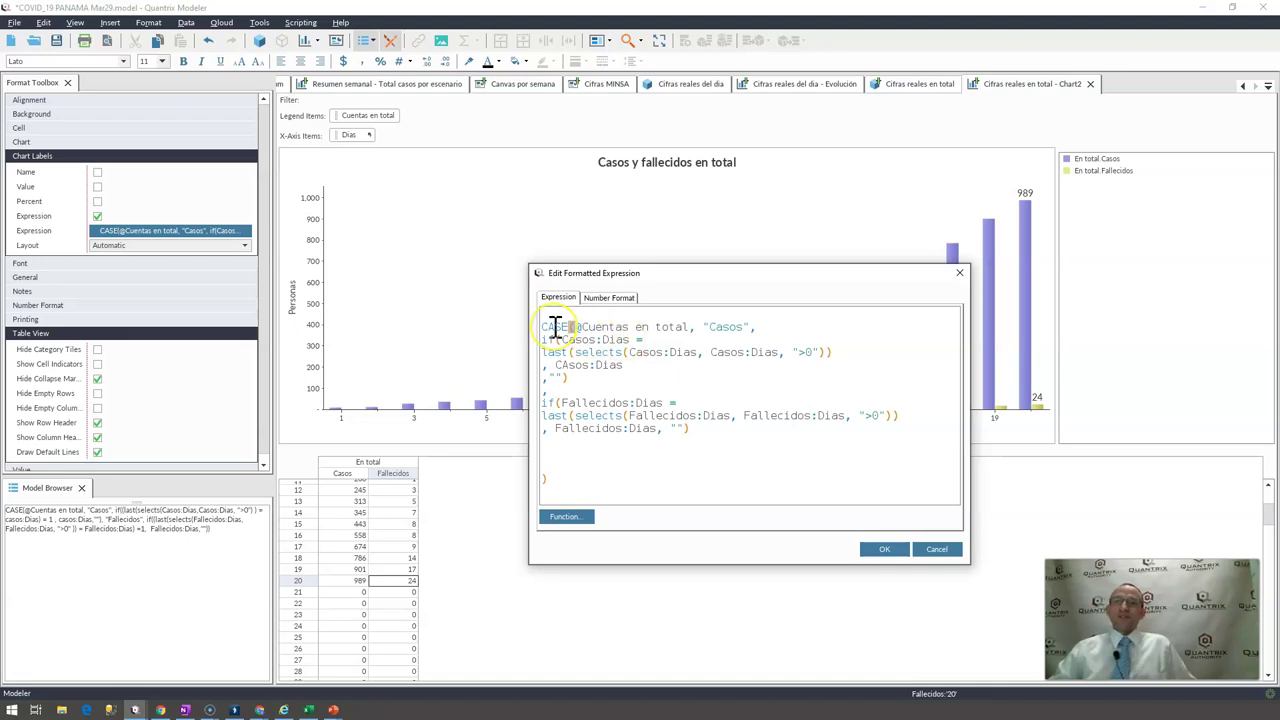
click(605, 352)
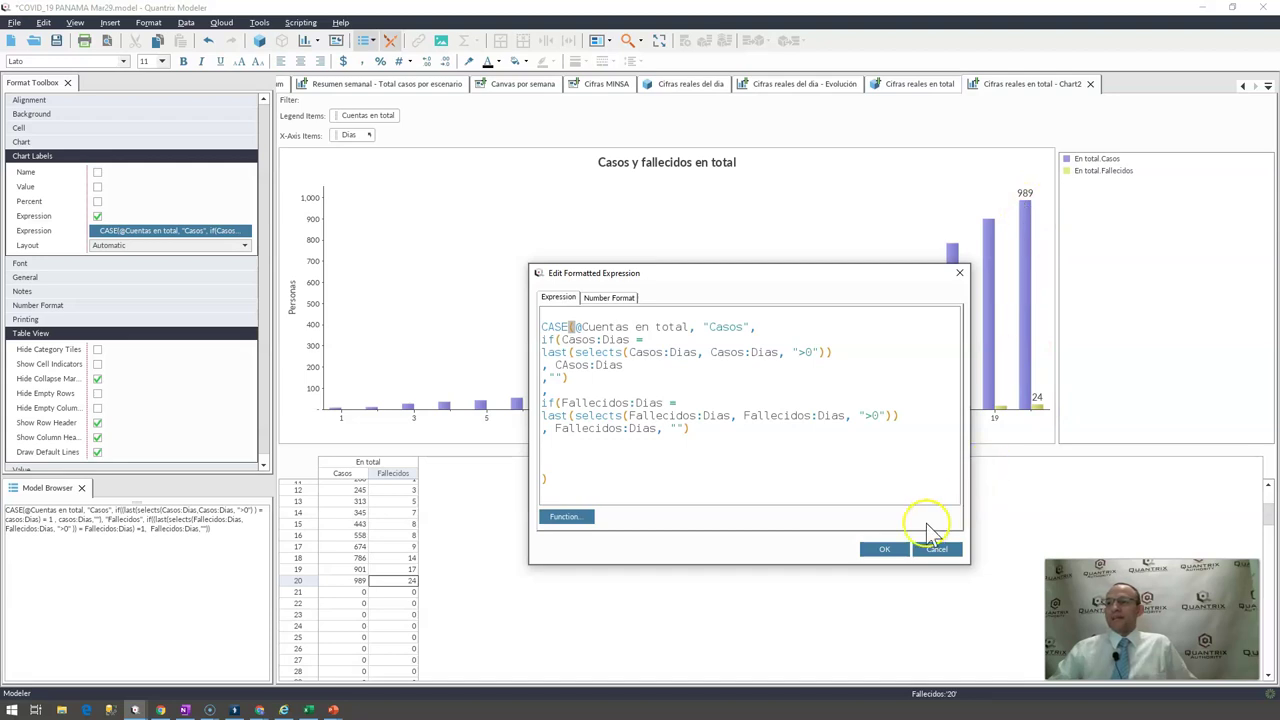
click(888, 551)
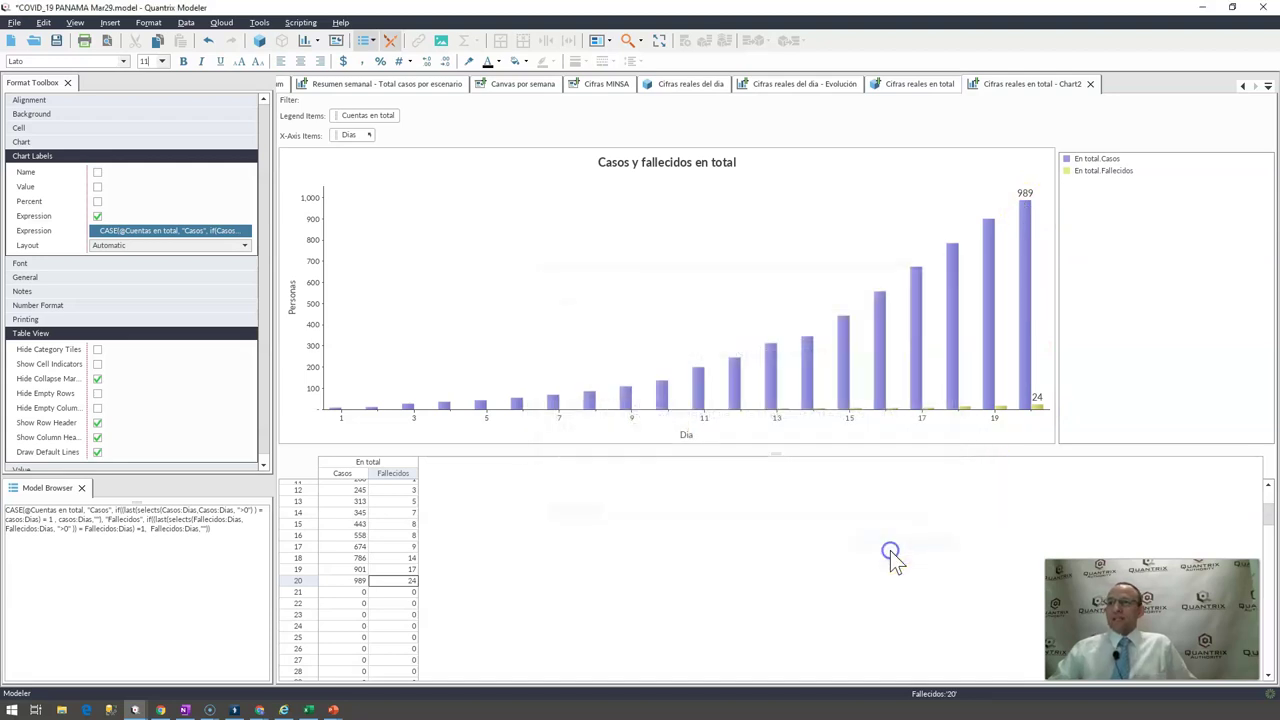